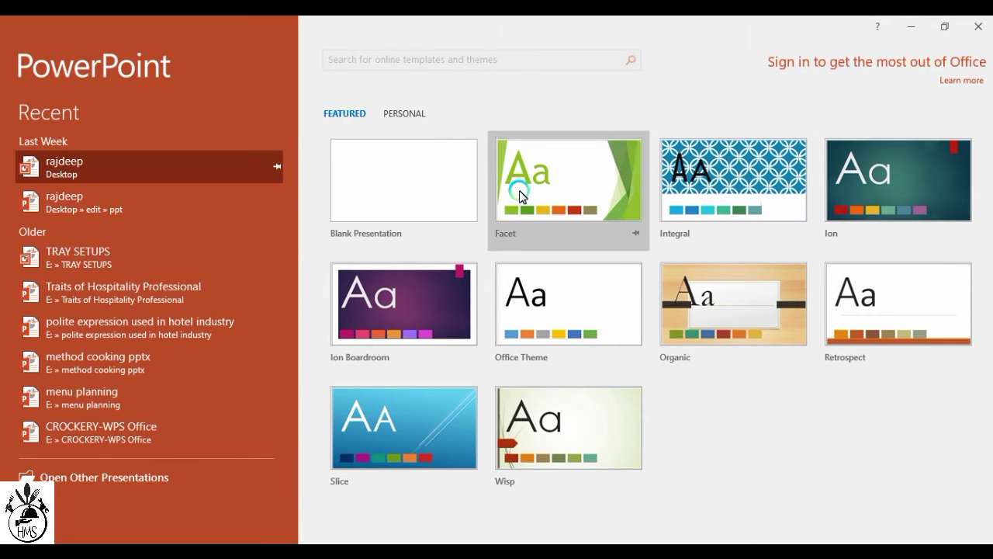
- Create a new presentation from the Blank Presentation template
{"action": "left_click", "coordinate": [404, 113]}
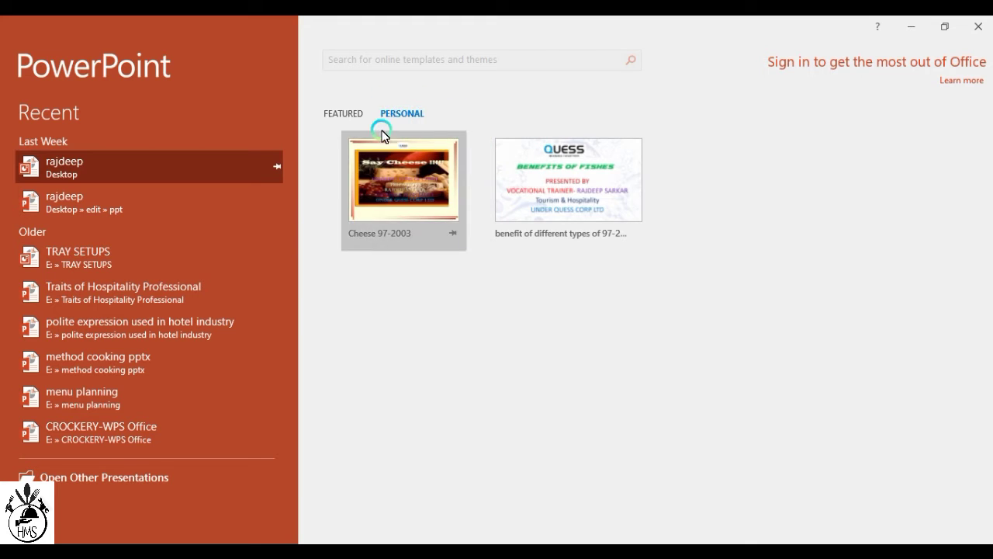
{"action": "left_click", "coordinate": [341, 112]}
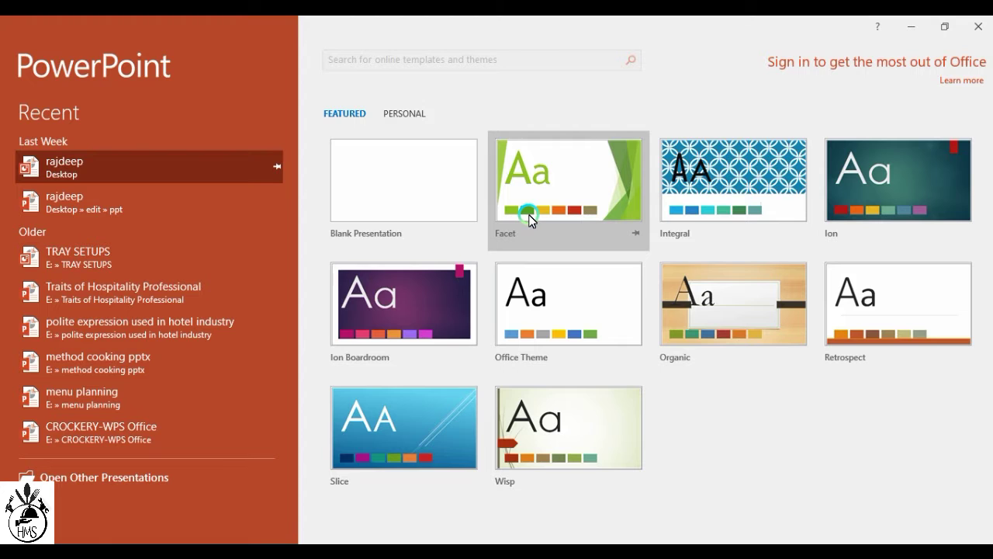
{"action": "left_click", "coordinate": [413, 191]}
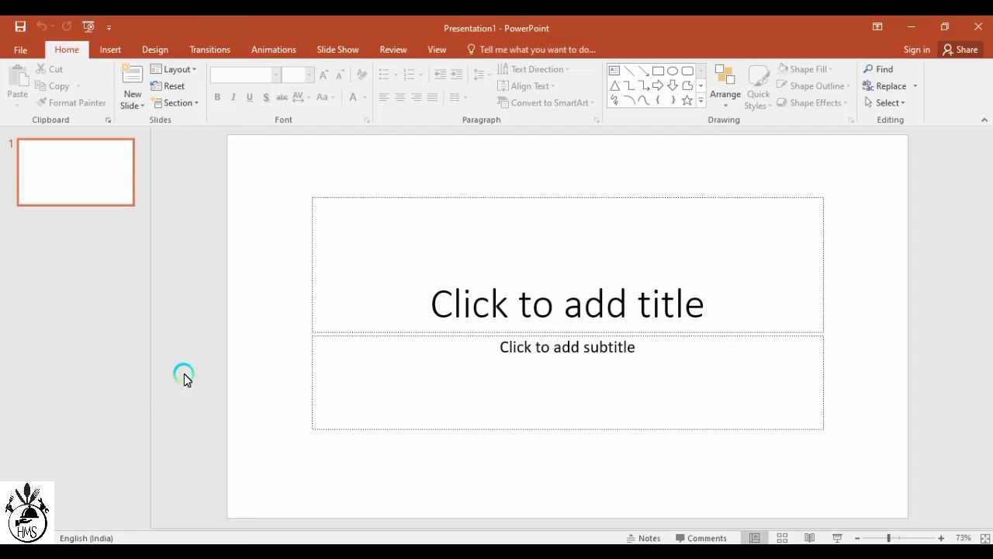
- Enter 'hkskjdkjd' as the slide title and 'khdsjkd' as the subtitle
{"action": "left_click", "coordinate": [389, 318]}
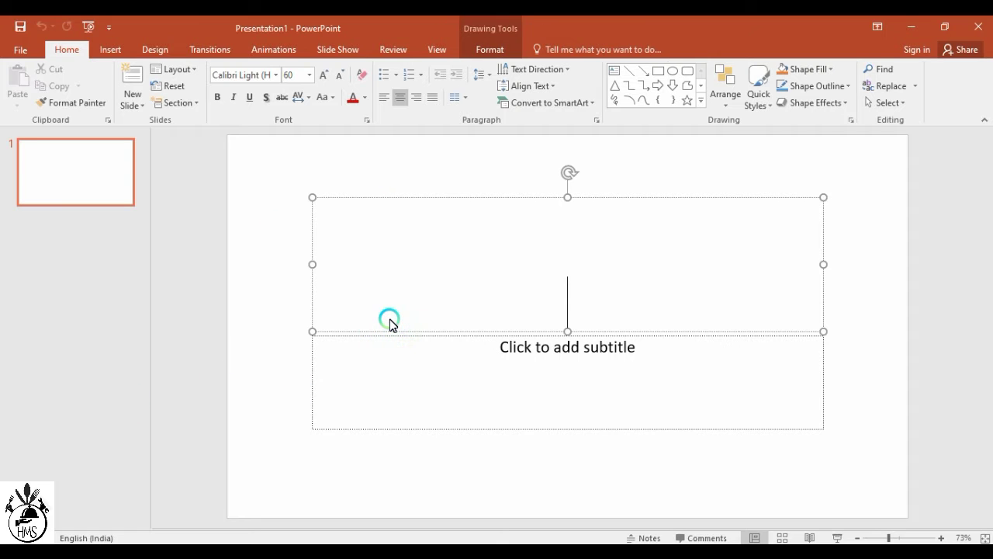
{"action": "type", "text": "hkskjdkjd"}
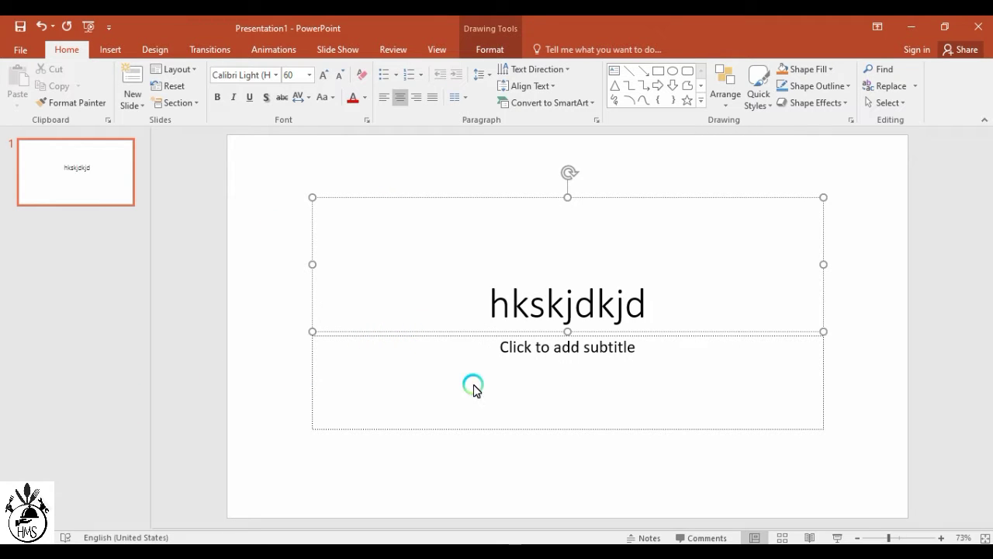
{"action": "left_click", "coordinate": [539, 371]}
{"action": "type", "text": "khdsjkd"}
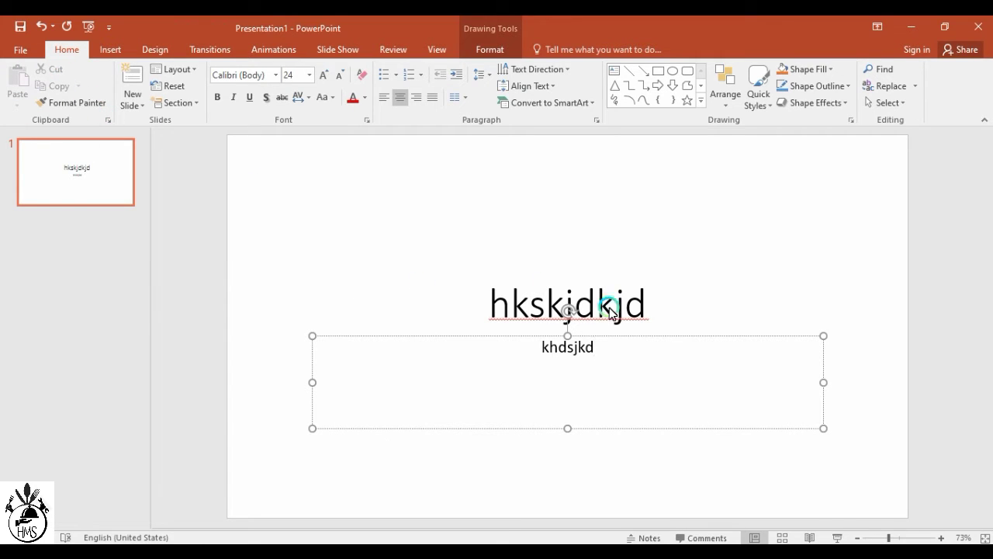
{"action": "left_click", "coordinate": [647, 312]}
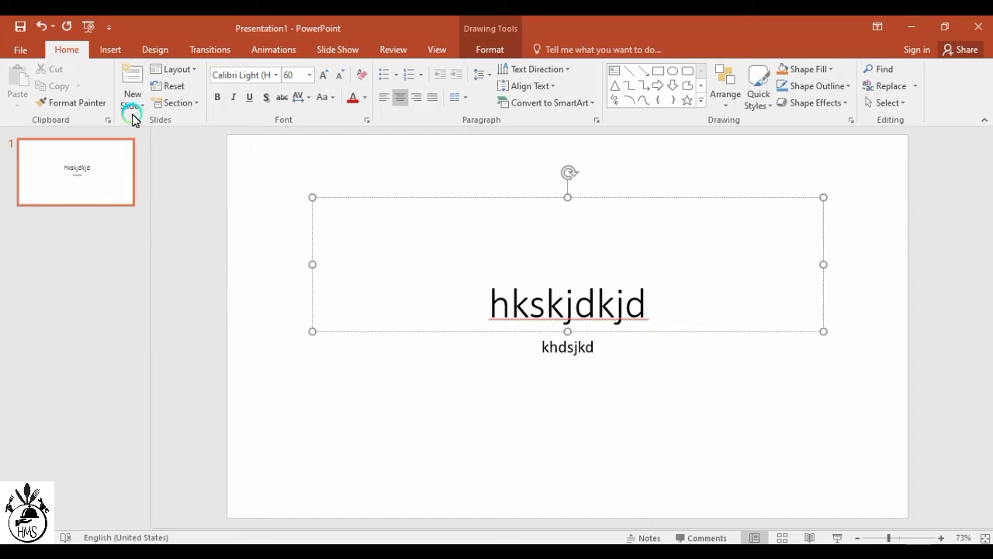
{"action": "left_click", "coordinate": [97, 194]}
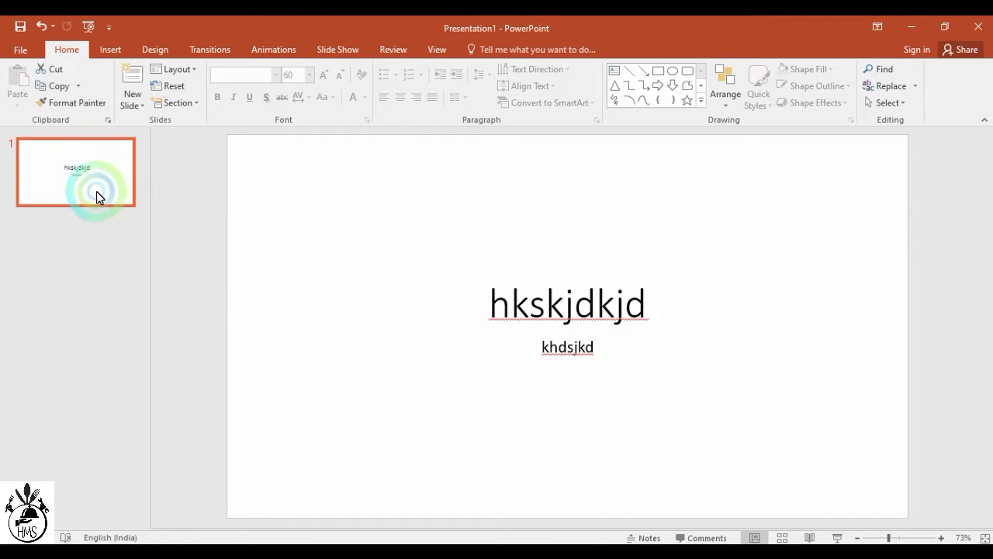
- Add a second subtitle line reading 'CTRL+M' under 'Khdsjkd'
{"action": "left_click", "coordinate": [95, 235]}
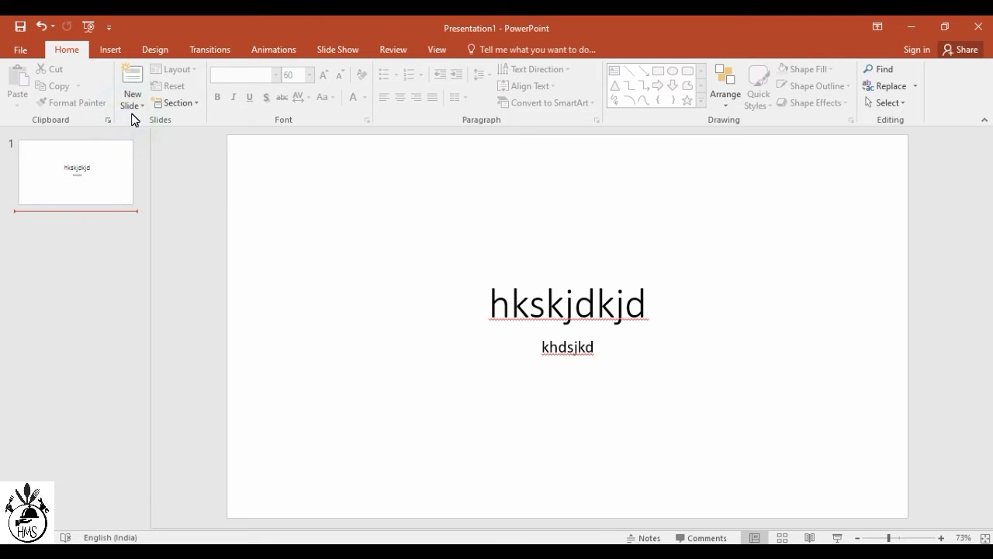
{"action": "left_click", "coordinate": [295, 263]}
{"action": "left_click", "coordinate": [643, 379]}
{"action": "left_click", "coordinate": [626, 351]}
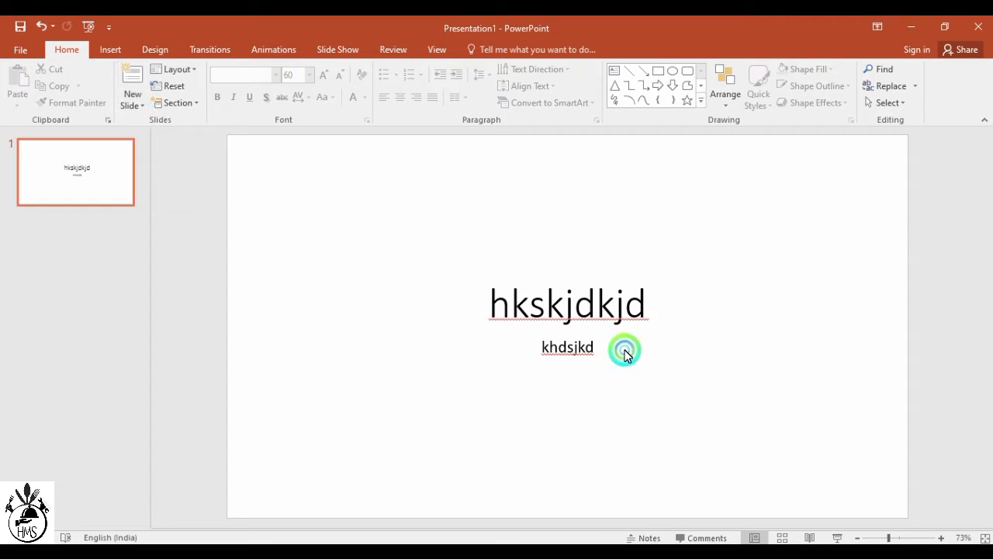
{"action": "left_click", "coordinate": [591, 346]}
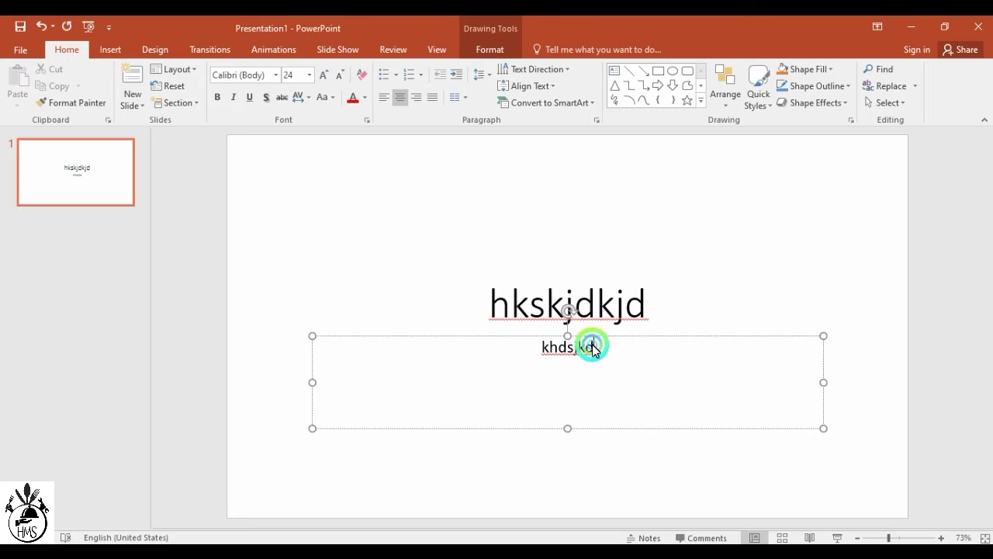
{"action": "key", "text": "Return"}
{"action": "key", "text": "Return"}
{"action": "type", "text": "c"}
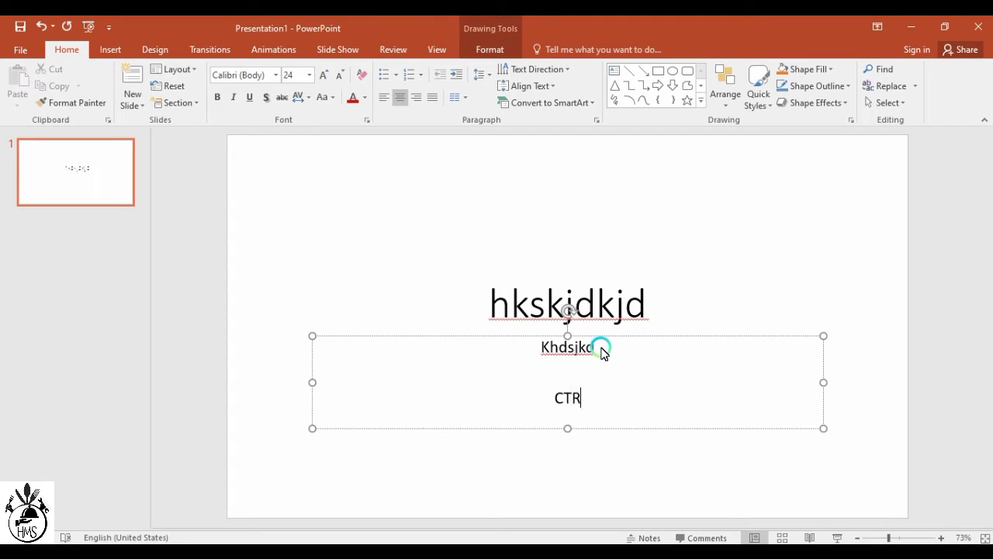
{"action": "type", "text": "+"}
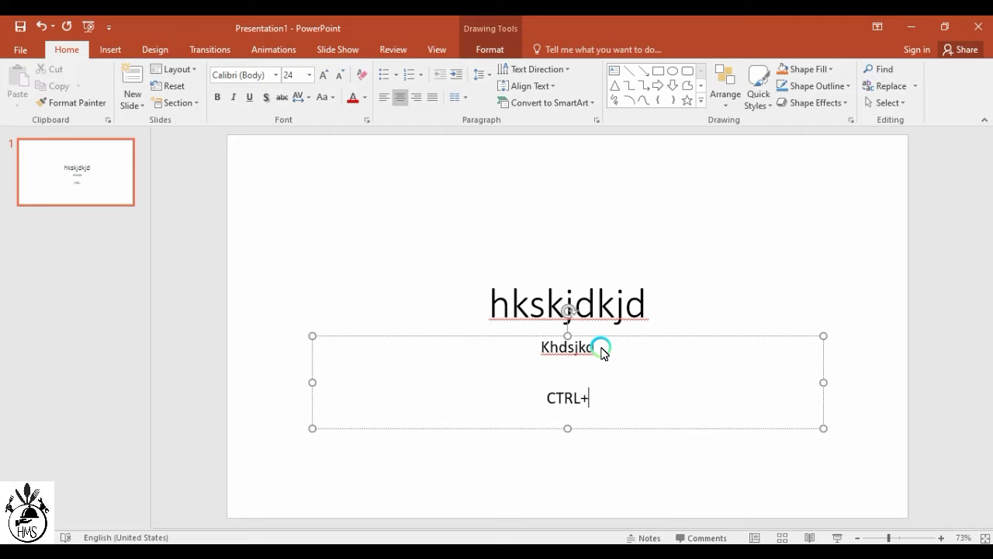
{"action": "type", "text": "M"}
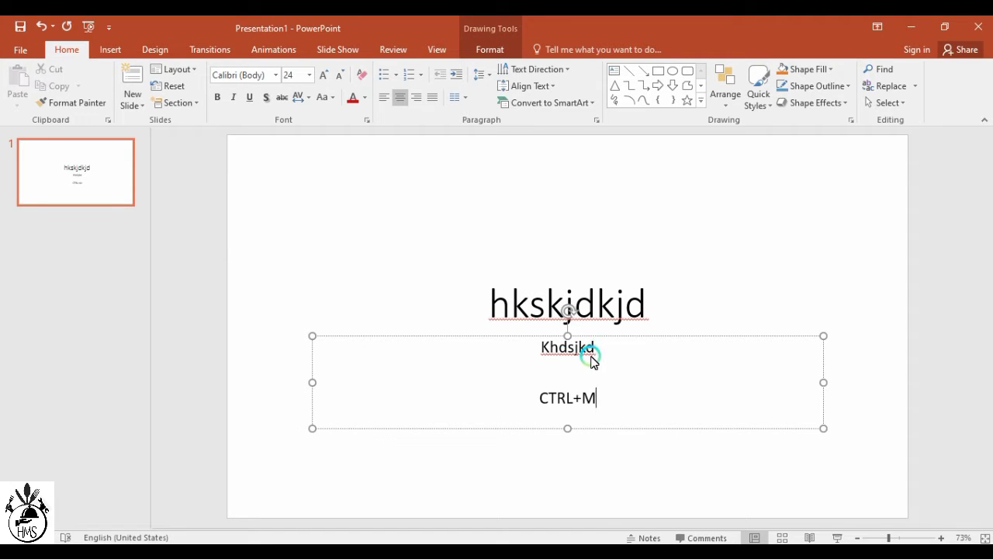
- Insert a new slide after slide 1 with Ctrl+M, then return to slide 1
{"action": "left_click", "coordinate": [108, 256]}
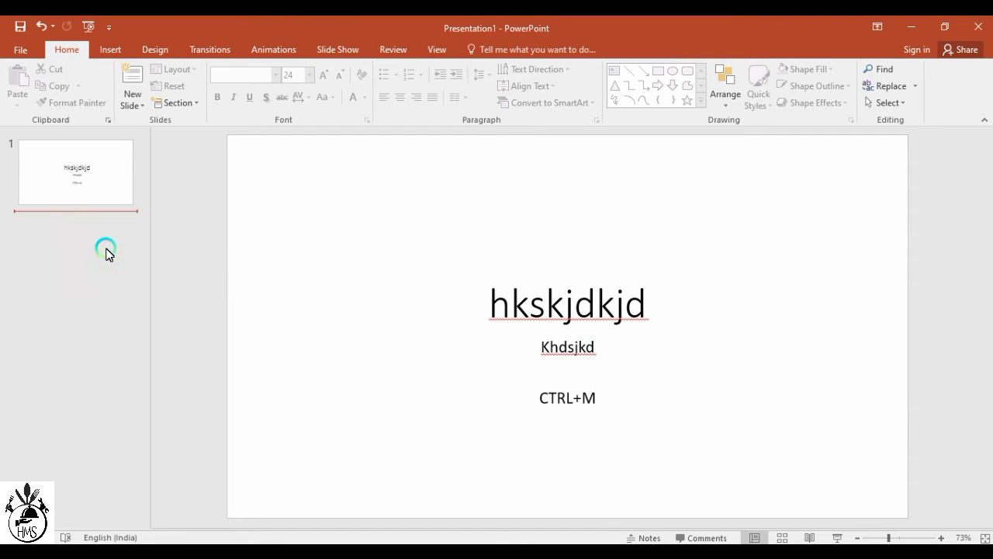
{"action": "key", "text": "ctrl+m"}
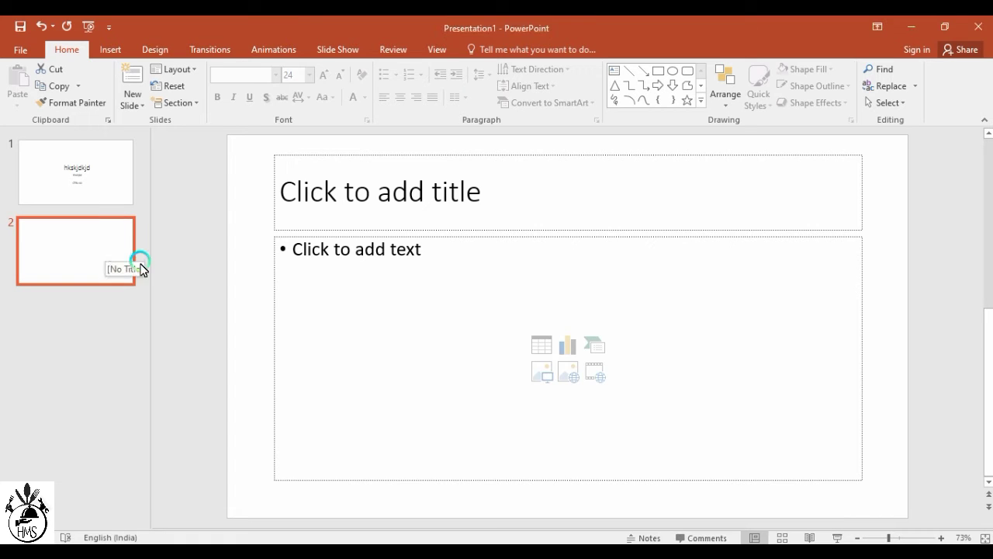
{"action": "left_click", "coordinate": [106, 196]}
{"action": "left_click", "coordinate": [530, 372]}
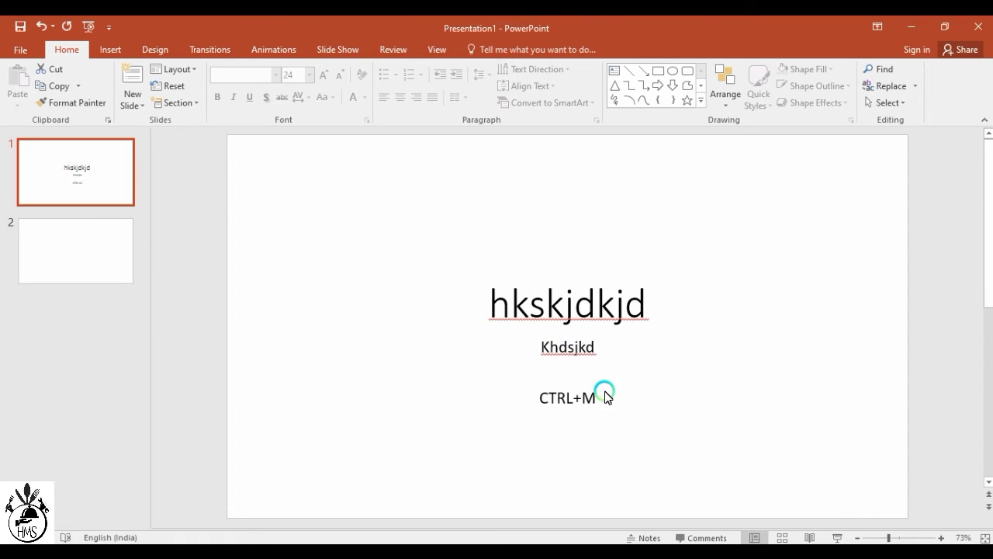
- Move the title box higher on the slide and nudge the subtitle box slightly up
{"action": "left_click", "coordinate": [561, 295]}
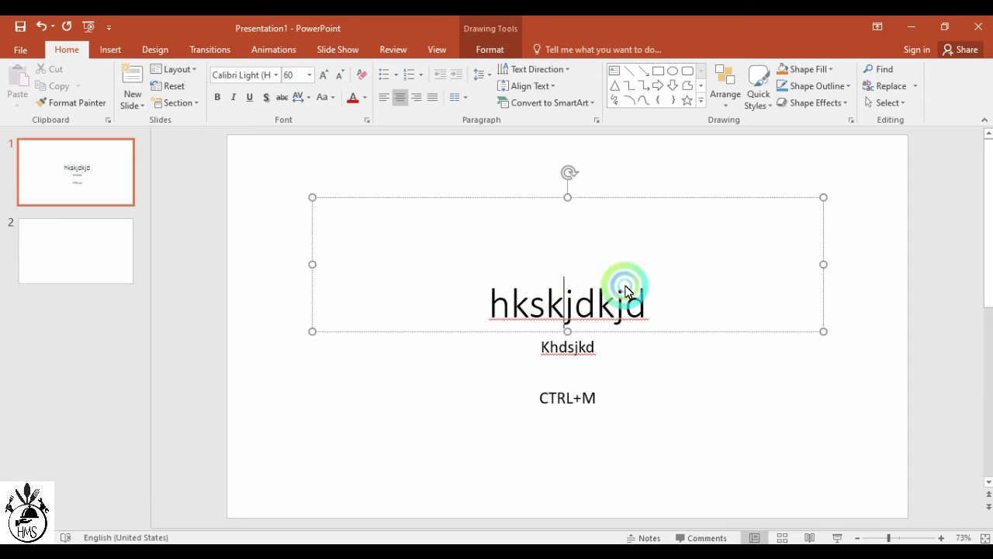
{"action": "left_click_drag", "start_coordinate": [616, 196], "coordinate": [602, 144]}
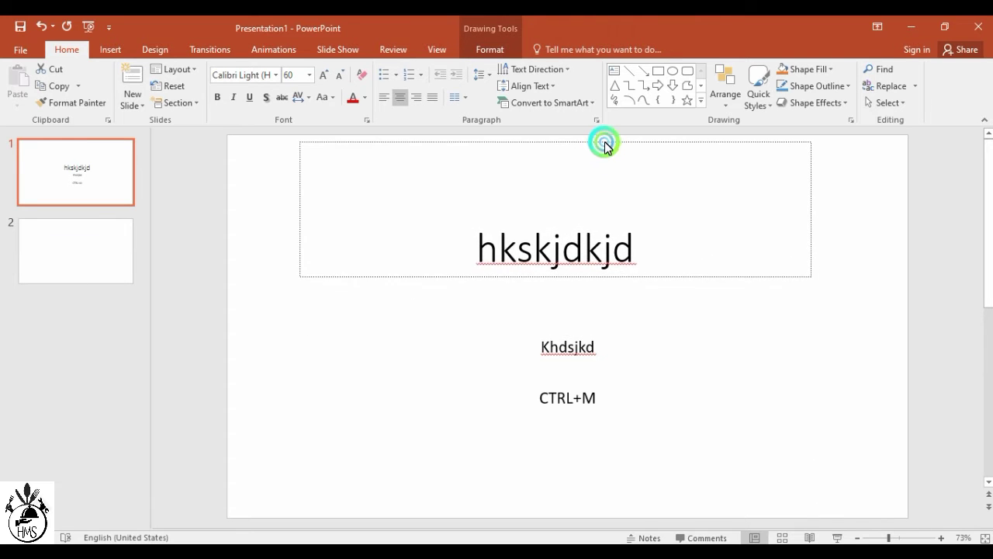
{"action": "left_click", "coordinate": [617, 351]}
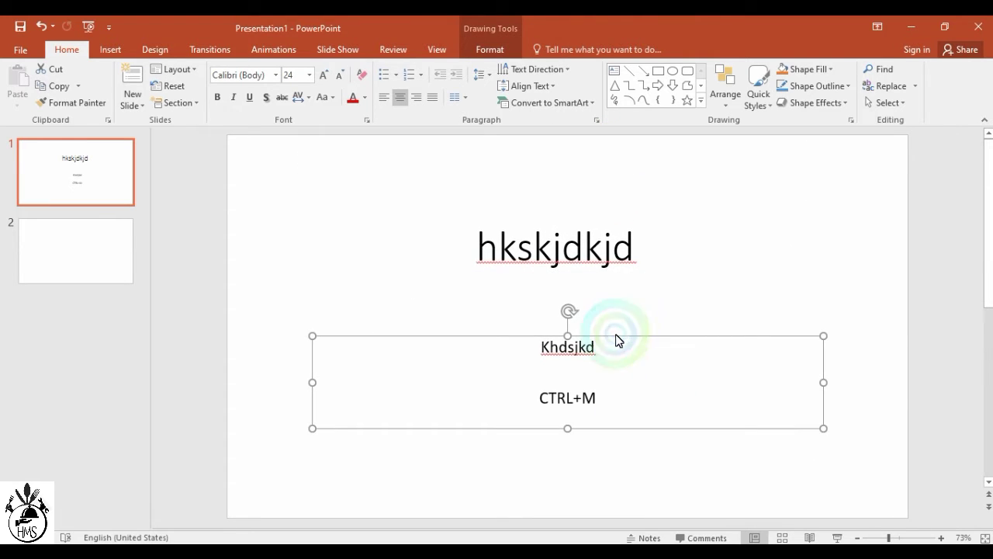
{"action": "mouse_move", "coordinate": [613, 346]}
{"action": "left_mouse_down"}
{"action": "mouse_move", "coordinate": [611, 329]}
{"action": "mouse_move", "coordinate": [611, 338]}
{"action": "left_mouse_up"}
{"action": "left_click", "coordinate": [593, 386]}
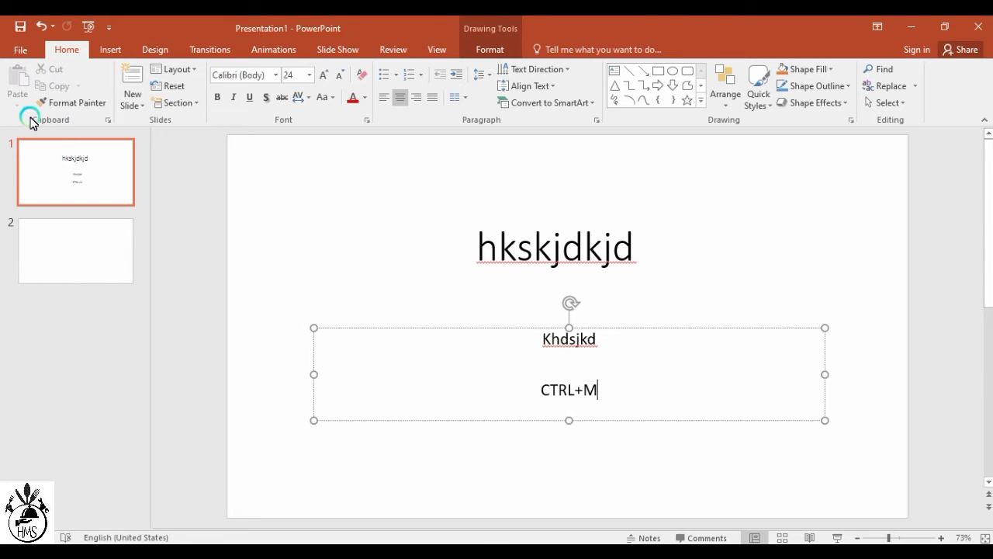
- Pick up the subtitle formatting with Format Painter and show the slide layout gallery
{"action": "left_click", "coordinate": [94, 106]}
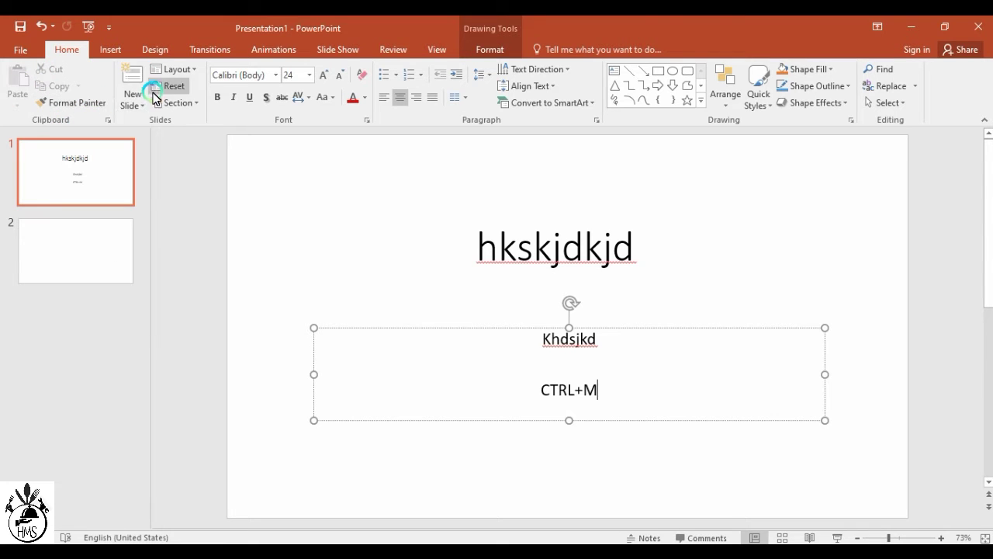
{"action": "left_click", "coordinate": [195, 75]}
{"action": "left_click", "coordinate": [195, 75]}
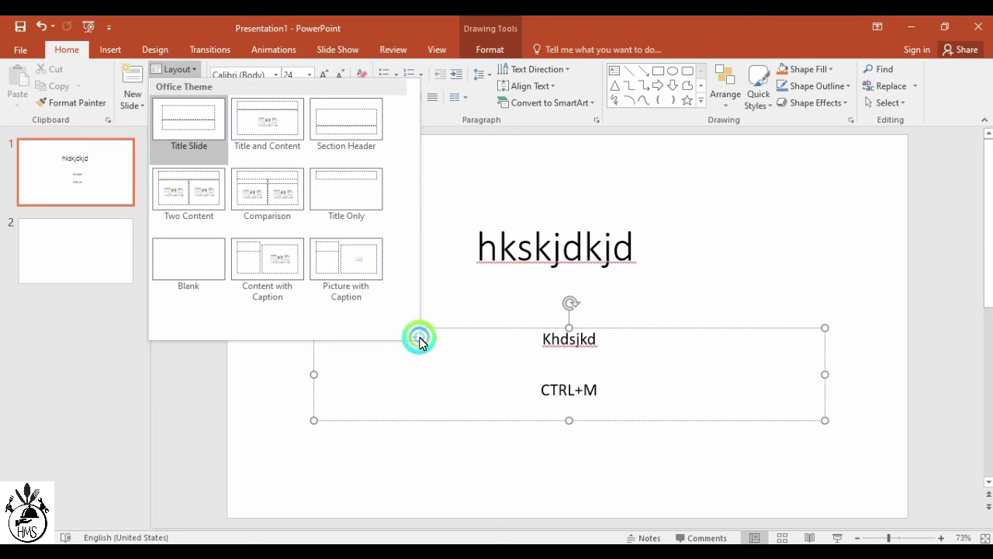
- Reset the slide placeholders and add an Untitled Section to the slide list
{"action": "left_click", "coordinate": [138, 118]}
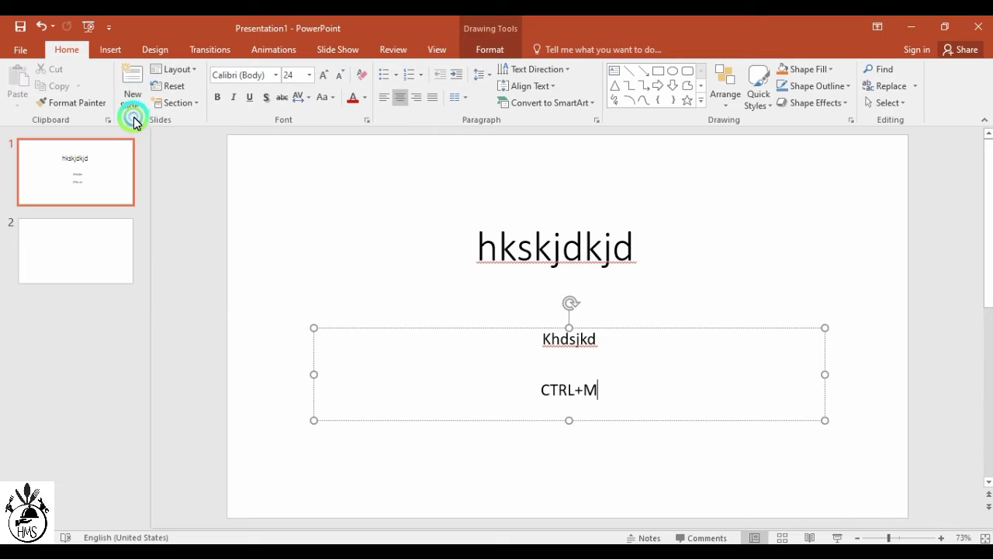
{"action": "left_click", "coordinate": [172, 93]}
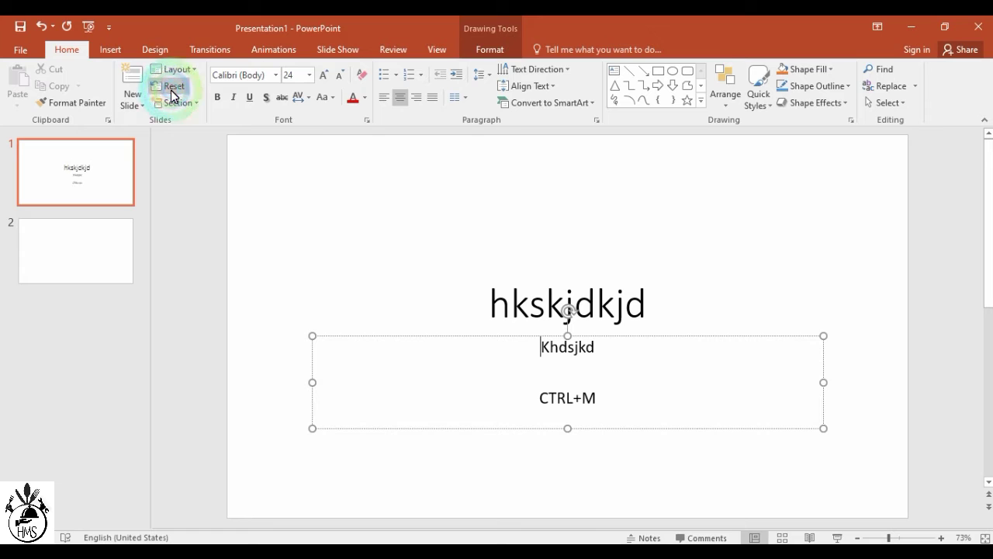
{"action": "left_click", "coordinate": [214, 122]}
{"action": "left_click", "coordinate": [190, 104]}
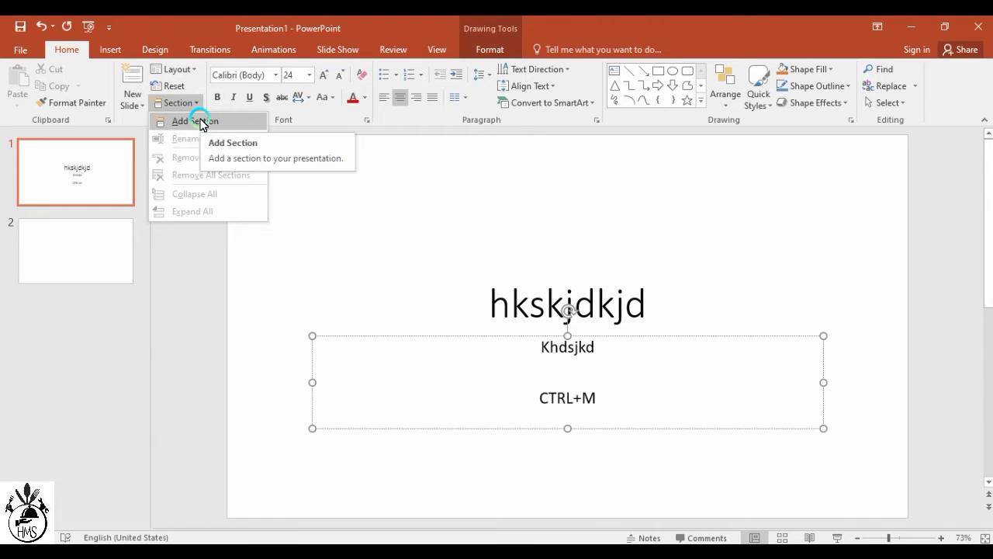
{"action": "left_click", "coordinate": [200, 122]}
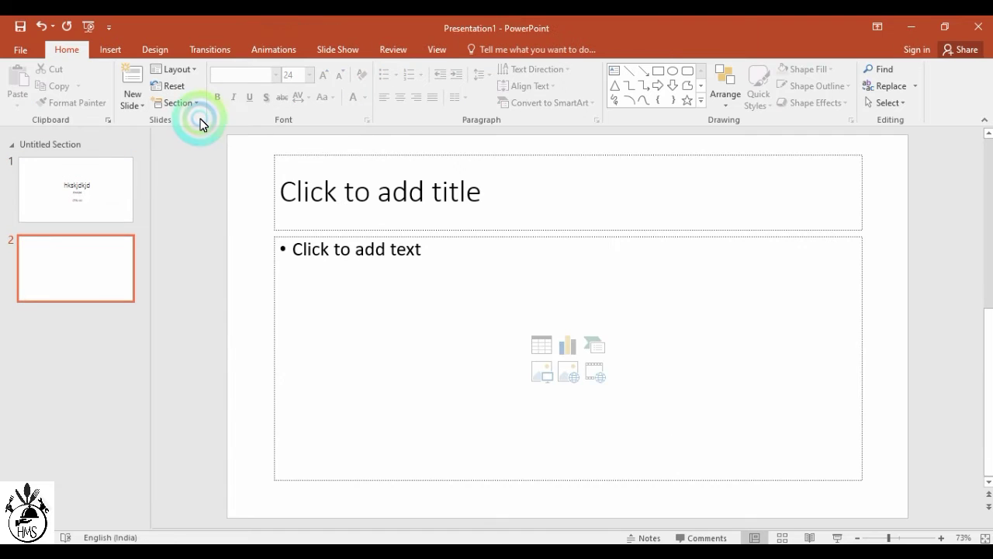
{"action": "left_click", "coordinate": [58, 284]}
- Select slide 1 and place the caret in its title
{"action": "left_click", "coordinate": [67, 191]}
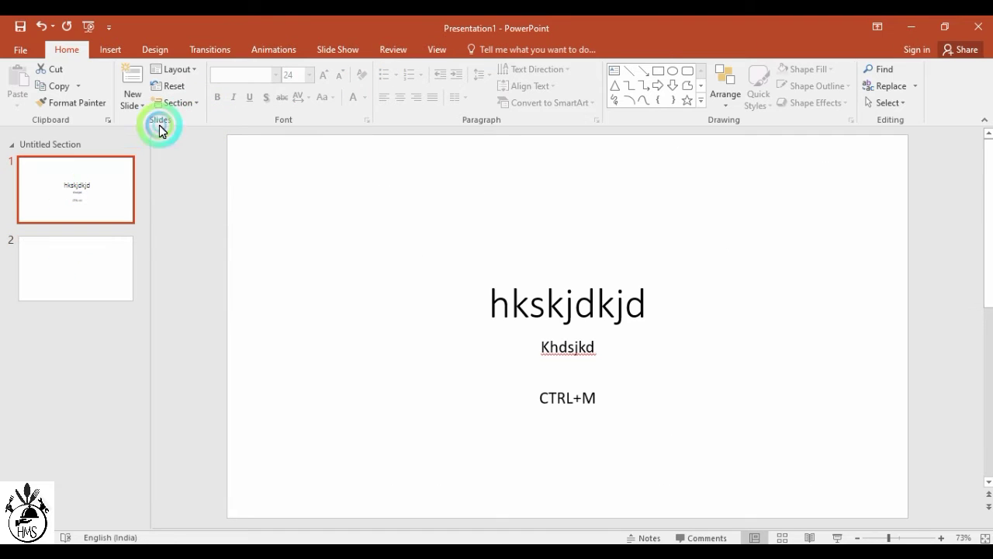
{"action": "left_click", "coordinate": [177, 72]}
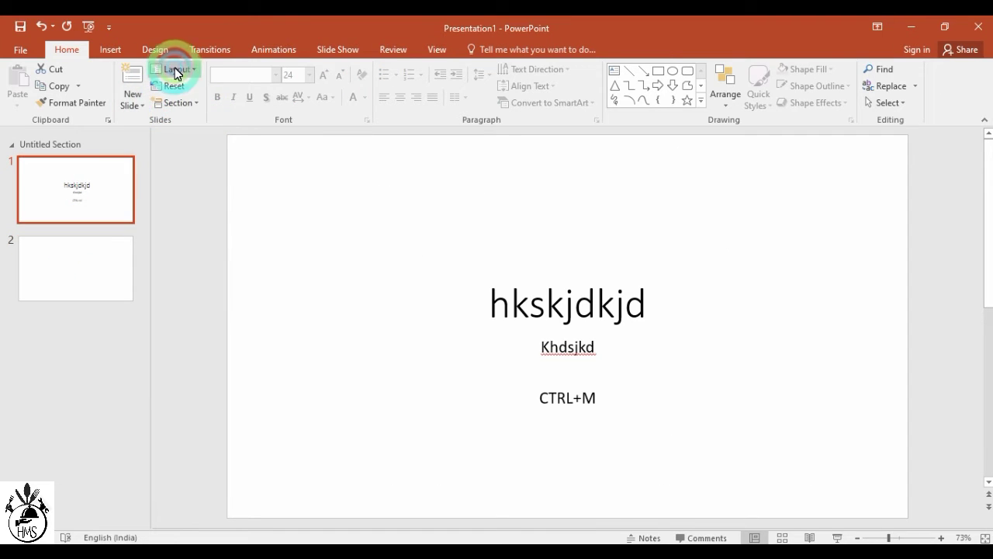
{"action": "left_click", "coordinate": [595, 304]}
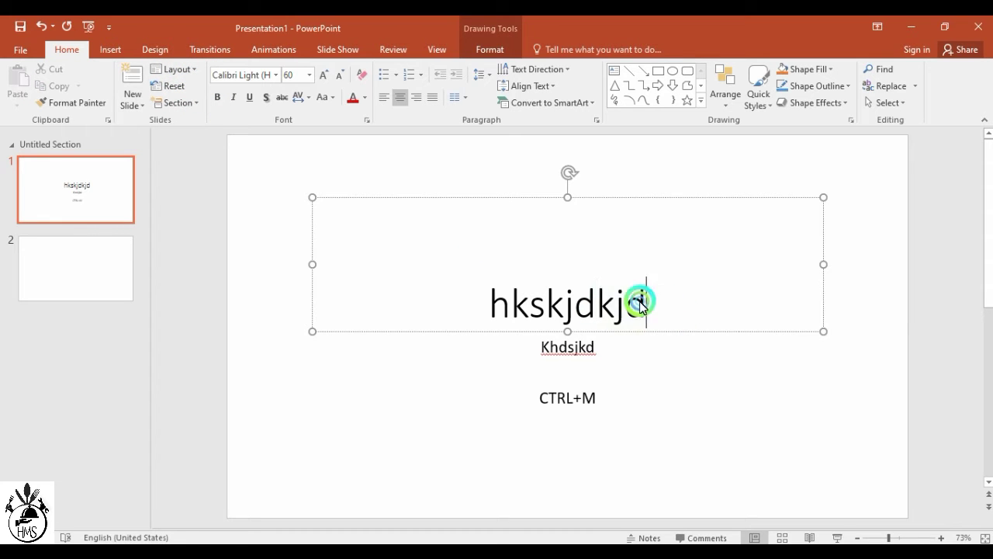
- Apply the Airstrike Bold font to the title hkskjdkjd, toggling bold on and off
{"action": "left_click_drag", "start_coordinate": [675, 303], "coordinate": [460, 288]}
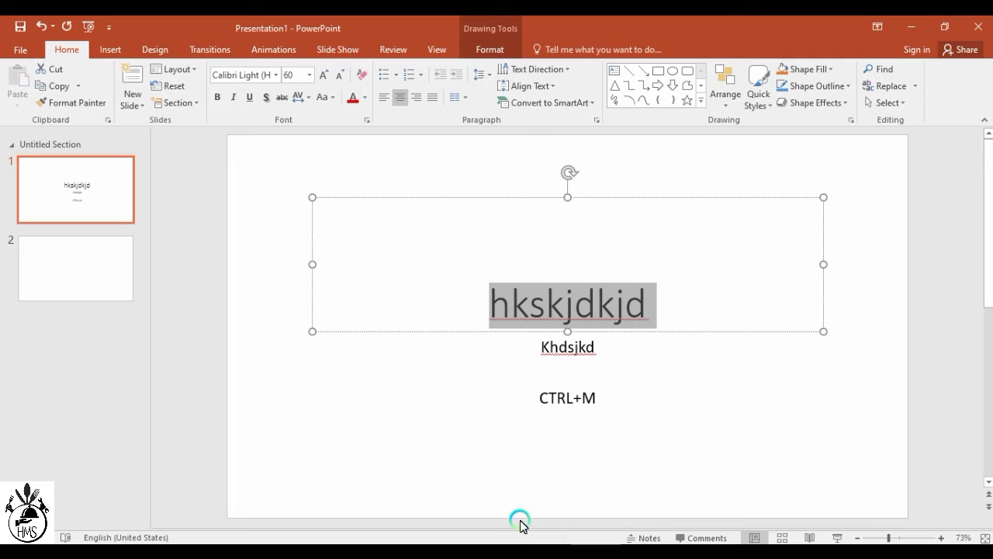
{"action": "left_click", "coordinate": [277, 74]}
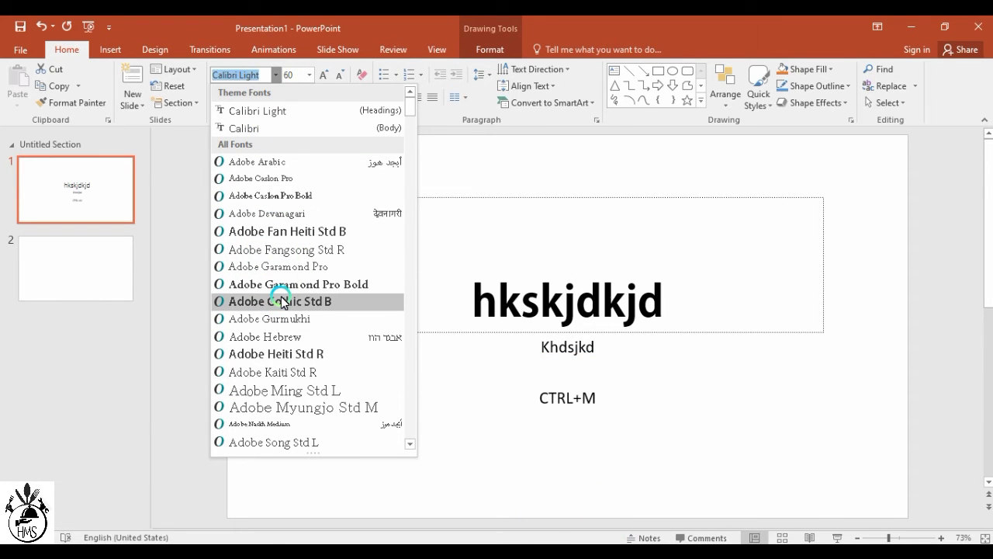
{"action": "scroll", "coordinate": [281, 394], "scroll_direction": "down", "scroll_amount": 4}
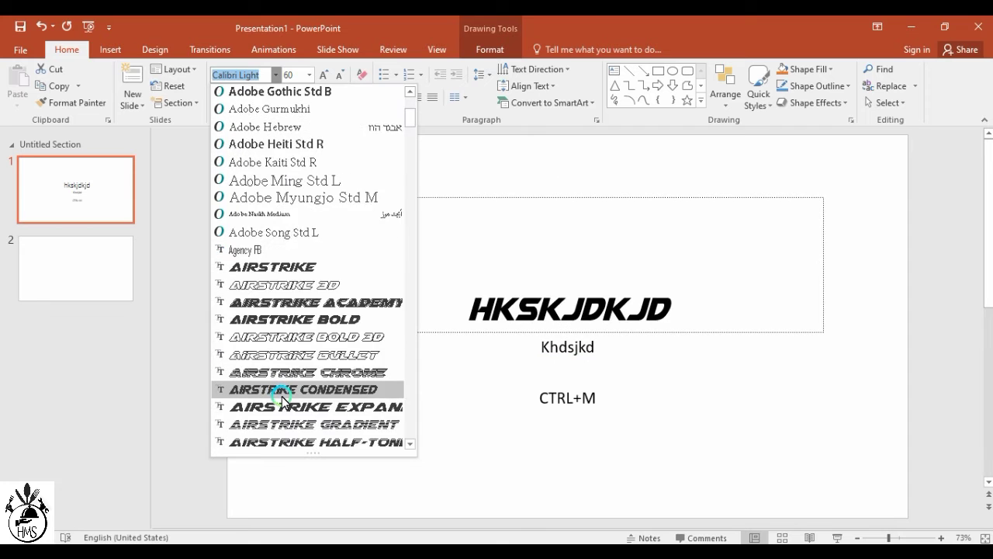
{"action": "scroll", "coordinate": [285, 380], "scroll_direction": "down", "scroll_amount": 2}
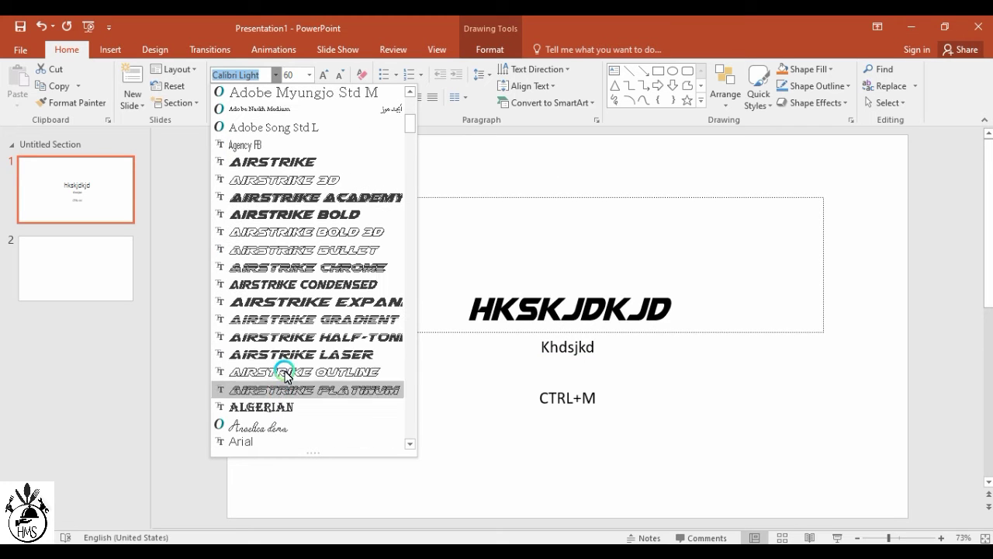
{"action": "left_click", "coordinate": [306, 214]}
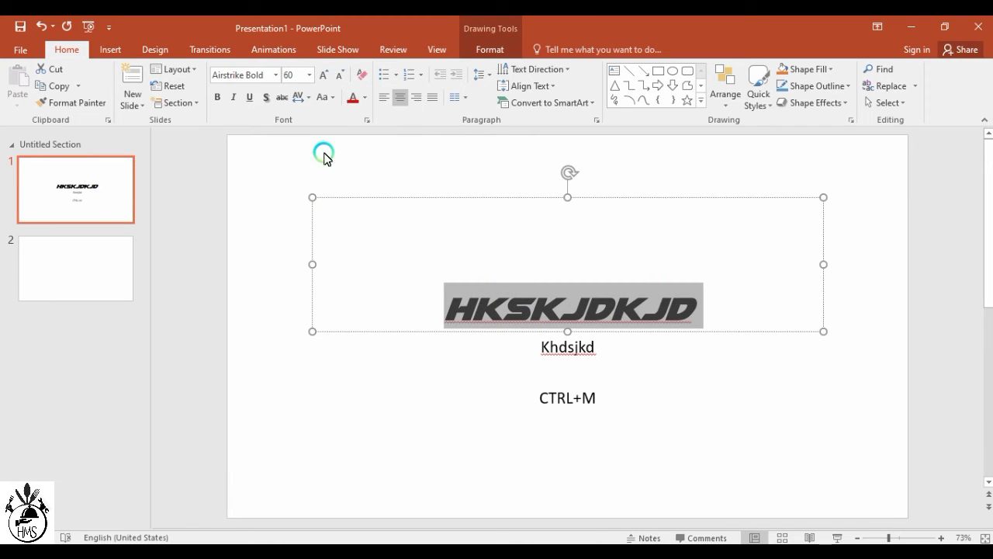
{"action": "left_click", "coordinate": [215, 104]}
{"action": "left_click", "coordinate": [217, 102]}
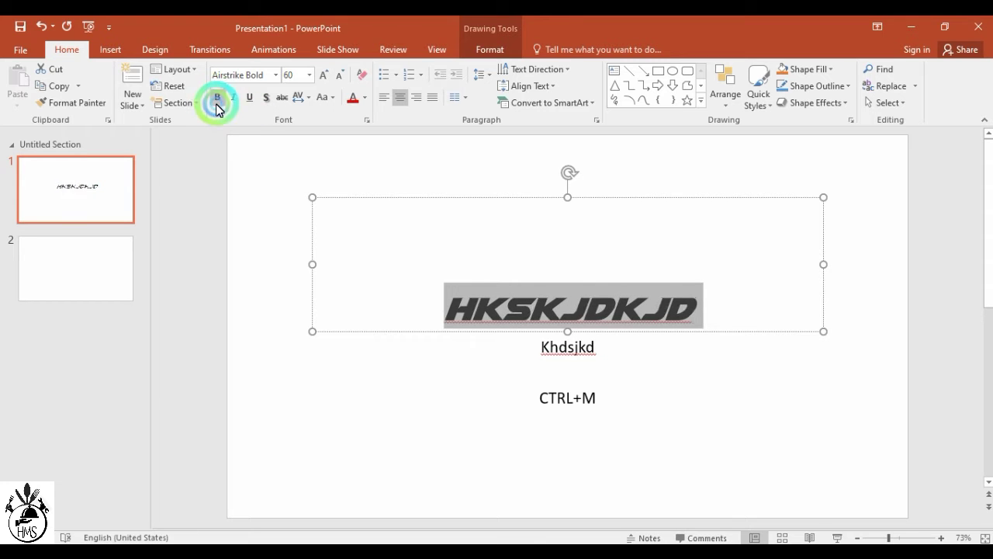
{"action": "left_click", "coordinate": [245, 100]}
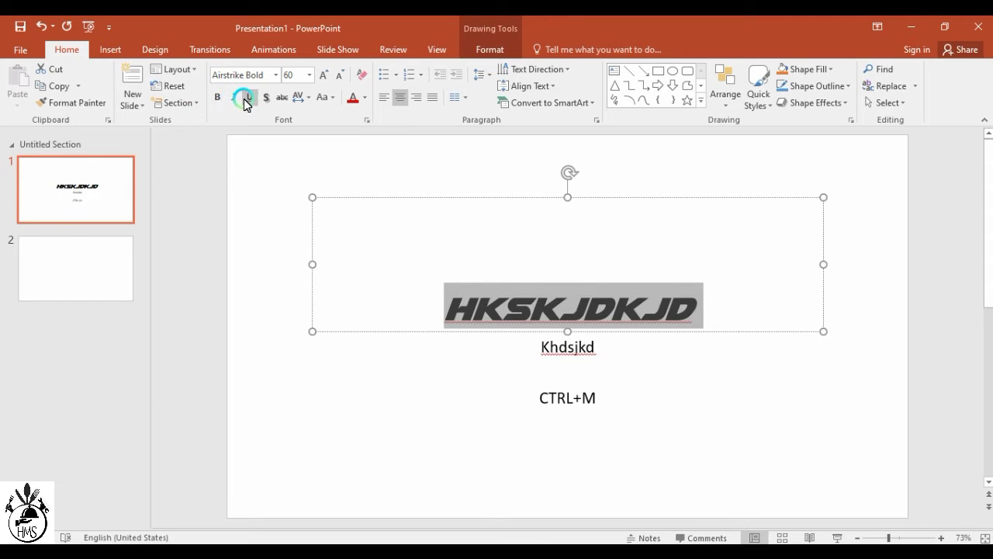
{"action": "left_click", "coordinate": [266, 97]}
- Keep the title at size 60 after trying 66 and 72 pt, and preview Change Case
{"action": "left_click", "coordinate": [309, 74]}
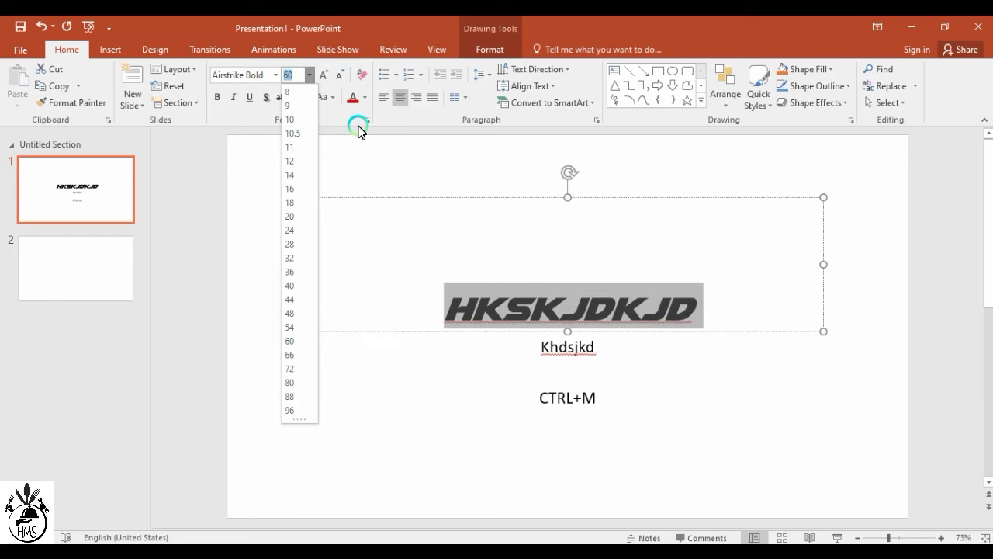
{"action": "left_click", "coordinate": [378, 161]}
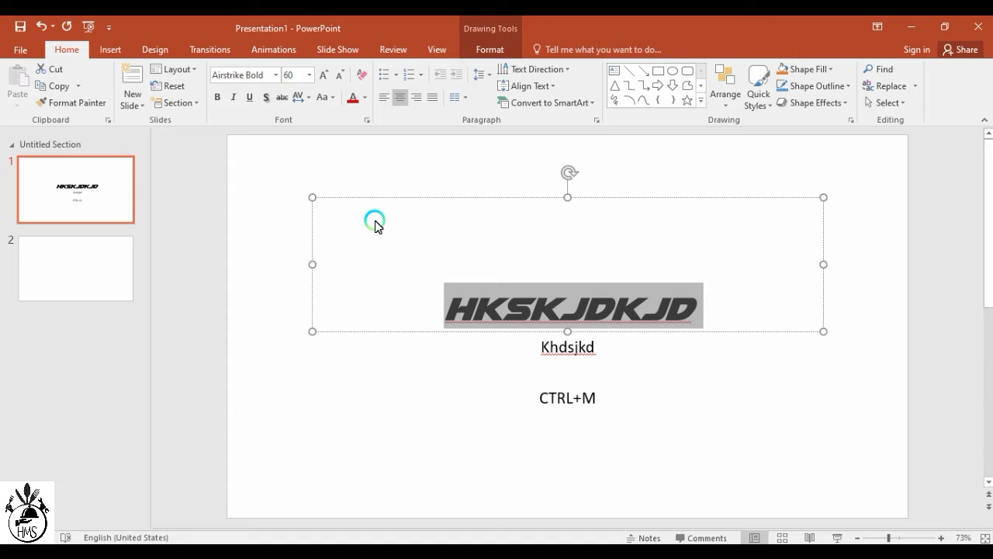
{"action": "left_click", "coordinate": [325, 76]}
{"action": "left_click", "coordinate": [324, 76]}
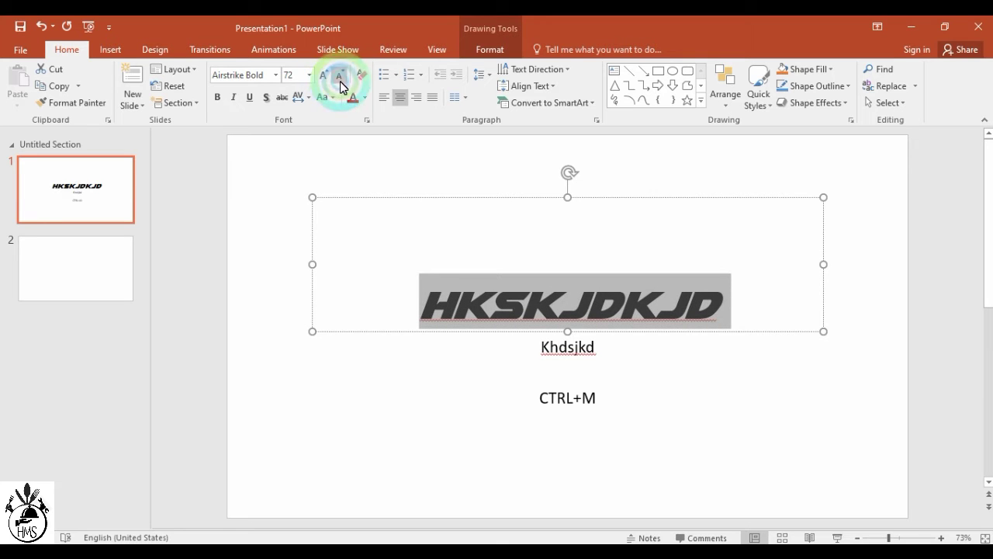
{"action": "left_click", "coordinate": [340, 80]}
{"action": "left_click", "coordinate": [340, 80]}
{"action": "left_click", "coordinate": [326, 97]}
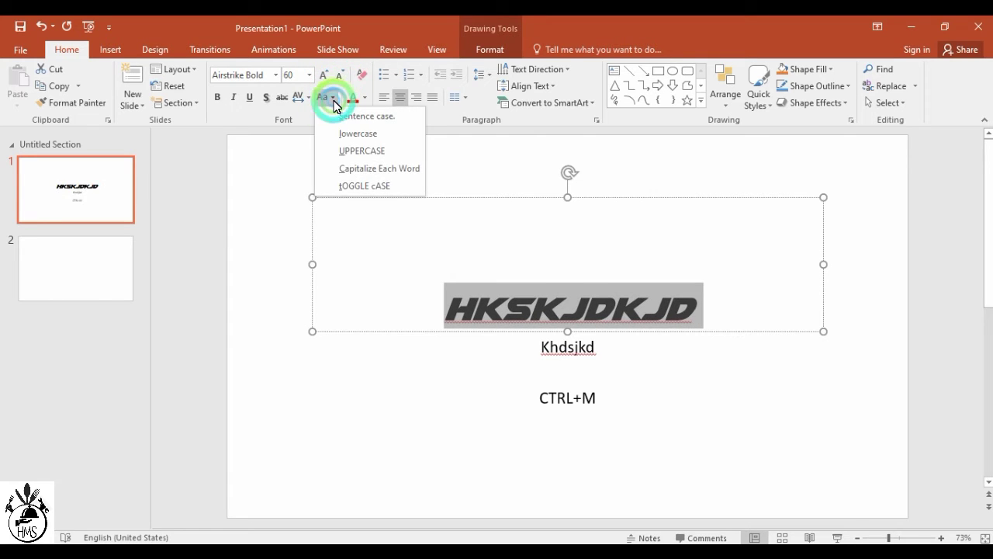
{"action": "left_click", "coordinate": [338, 135]}
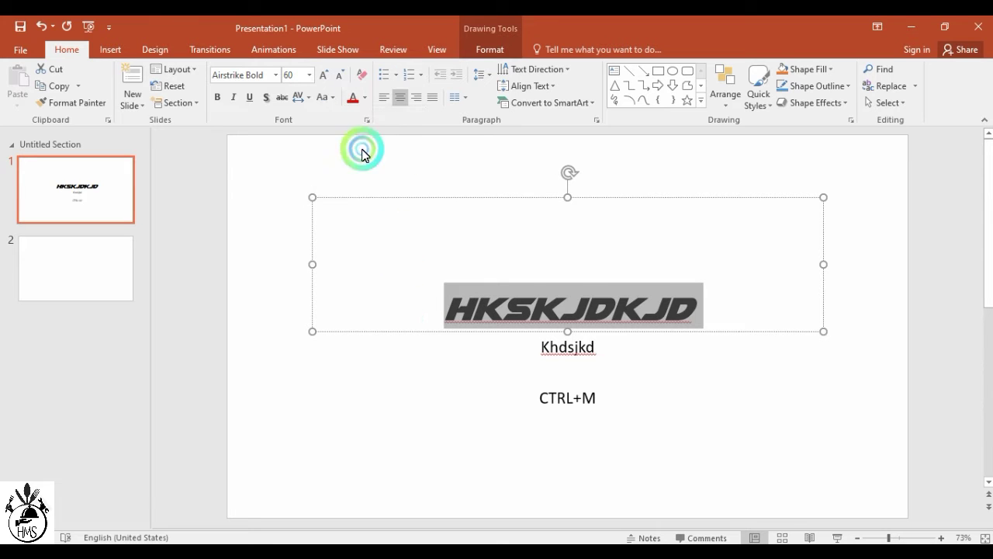
- Centre the title after trying left and right alignment, and give it an arrow bullet
{"action": "left_click", "coordinate": [387, 98]}
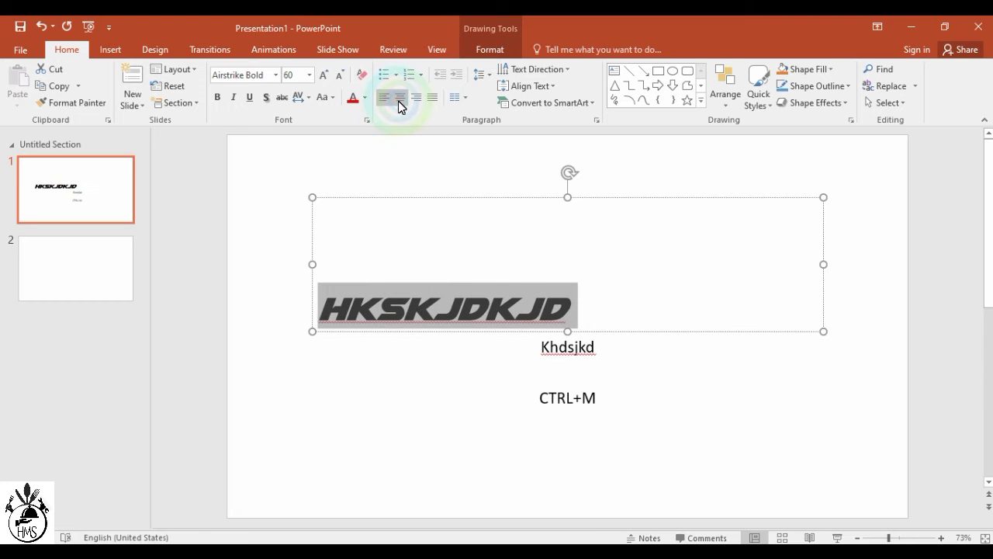
{"action": "left_click", "coordinate": [400, 99]}
{"action": "left_click", "coordinate": [417, 99]}
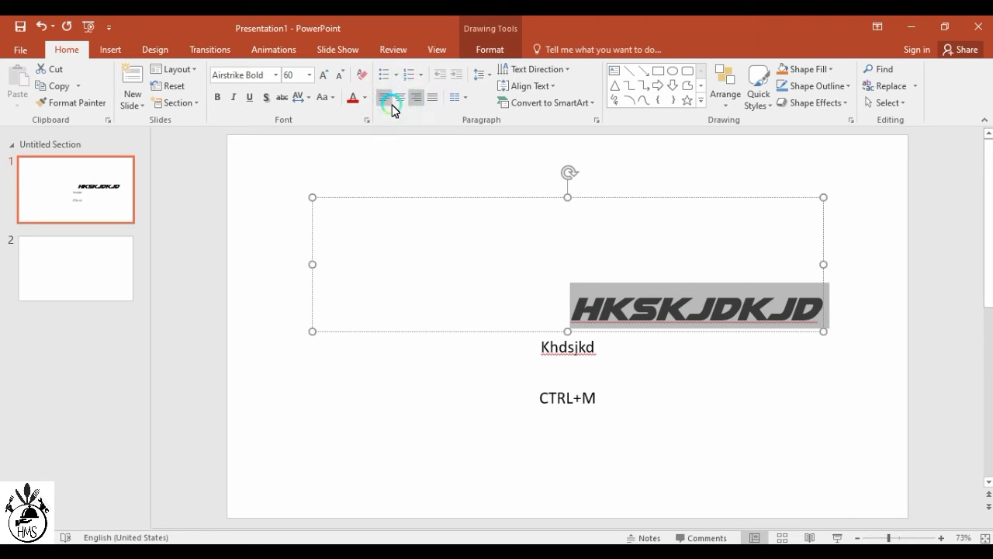
{"action": "left_click", "coordinate": [400, 100]}
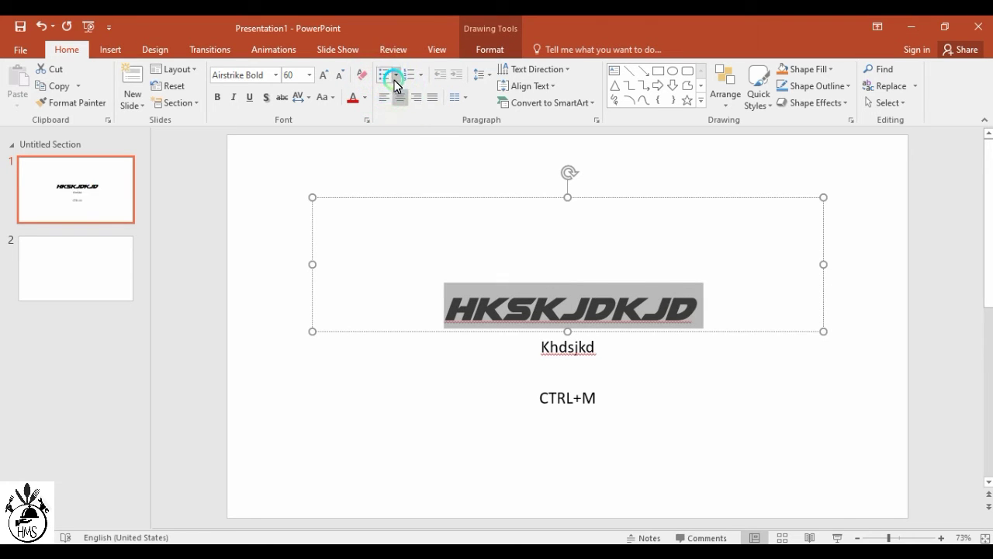
{"action": "left_click", "coordinate": [394, 78]}
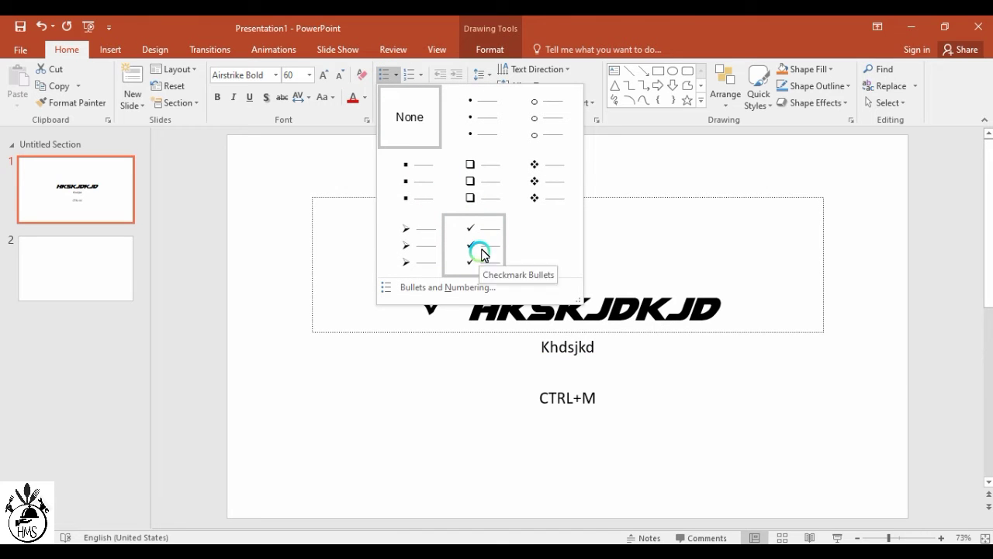
{"action": "left_click", "coordinate": [428, 250]}
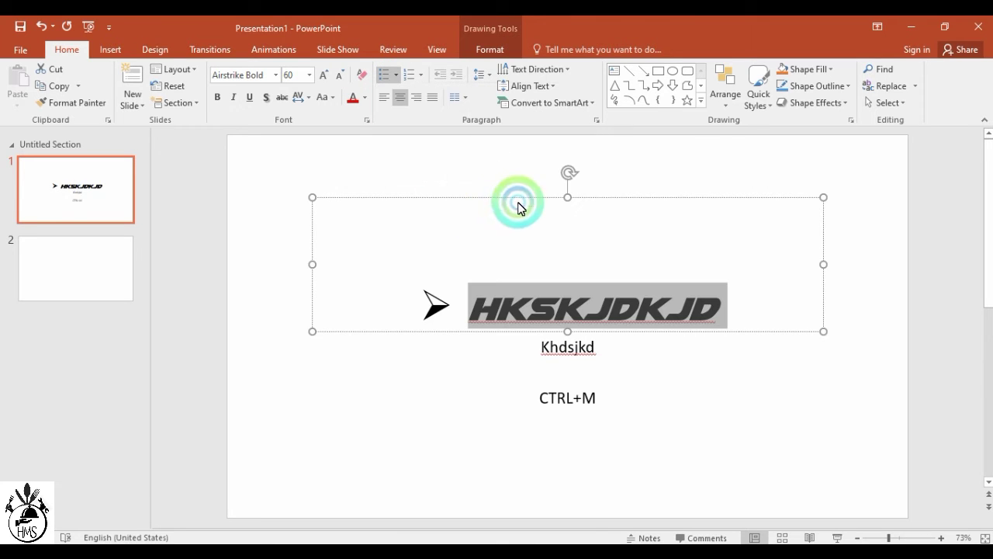
- Preview Numbering, Line Spacing and Text Direction options without changing the title
{"action": "left_click", "coordinate": [414, 78]}
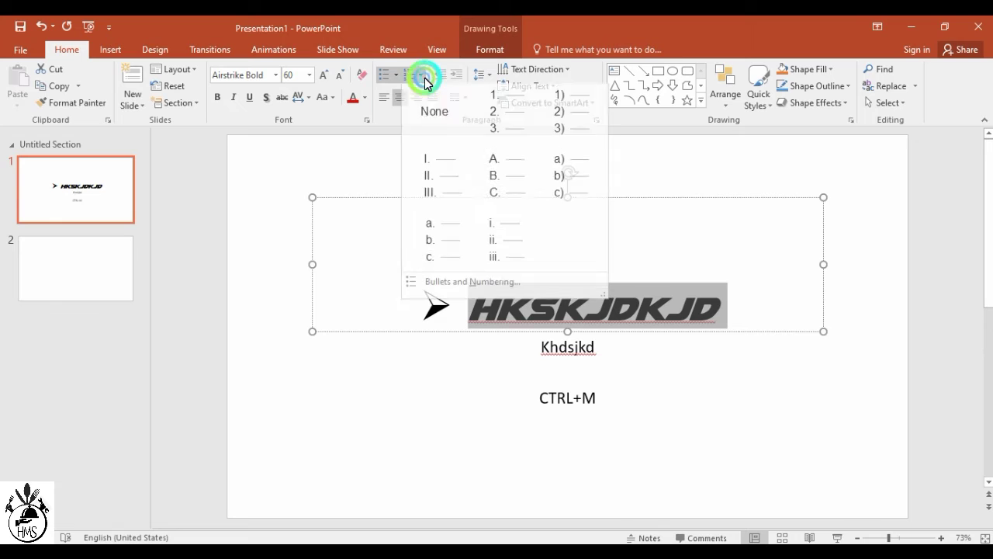
{"action": "left_click", "coordinate": [479, 237]}
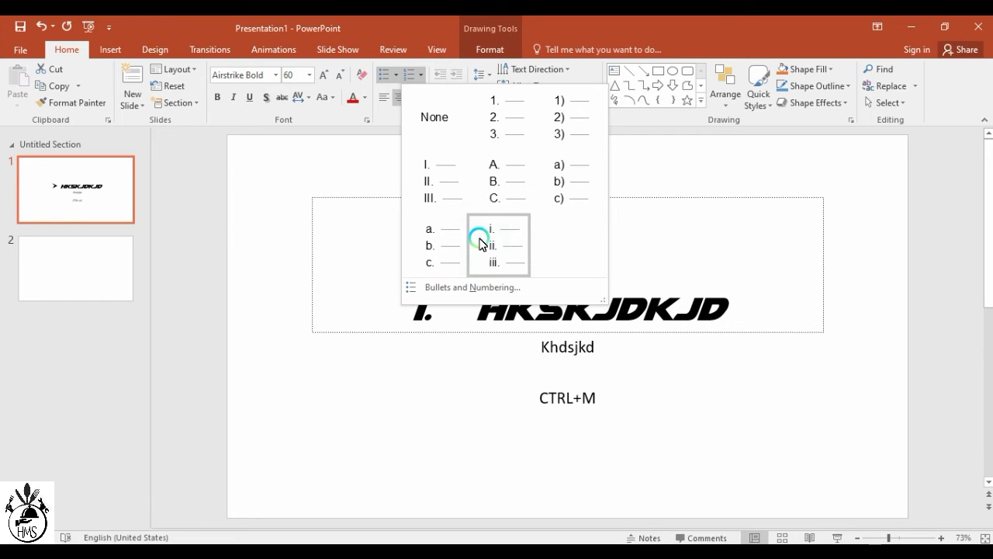
{"action": "left_click", "coordinate": [388, 244]}
{"action": "left_click", "coordinate": [484, 79]}
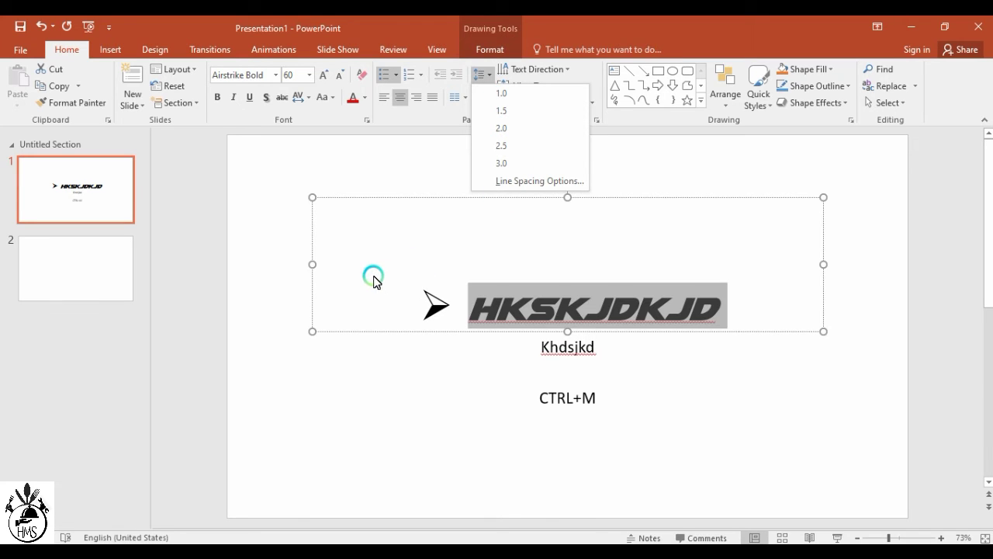
{"action": "left_click", "coordinate": [398, 246]}
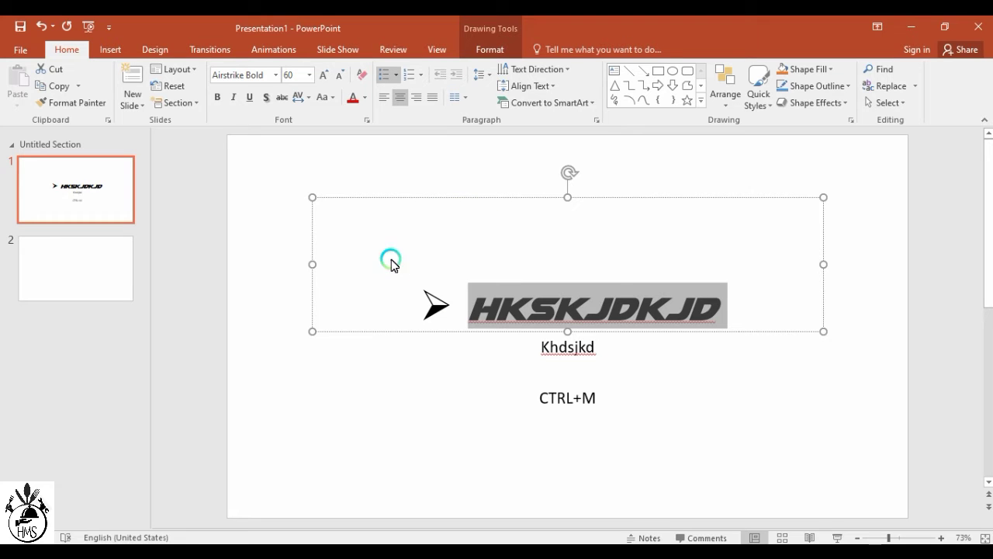
{"action": "left_click", "coordinate": [565, 69]}
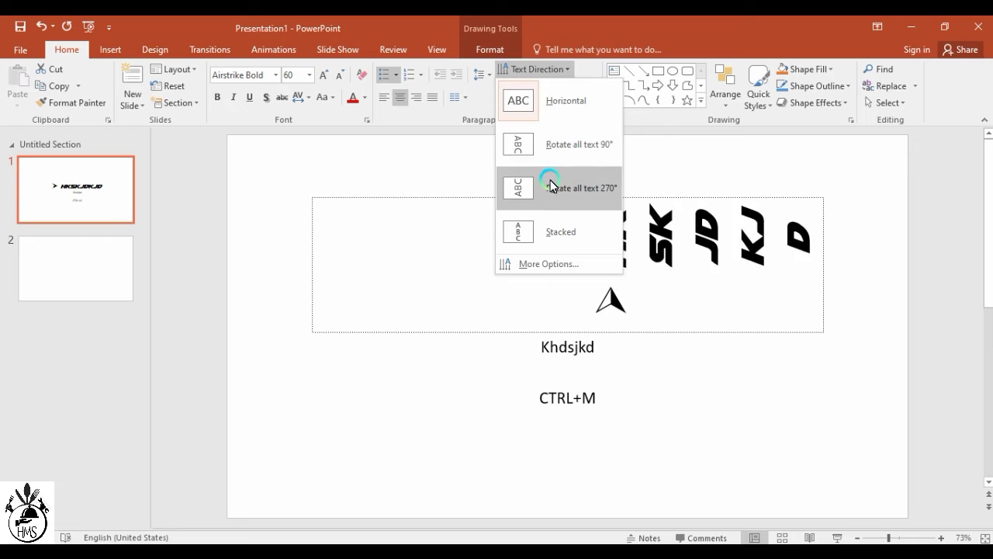
- Keep the title text horizontal and align it to the vertical middle of its box
{"action": "left_click", "coordinate": [434, 259]}
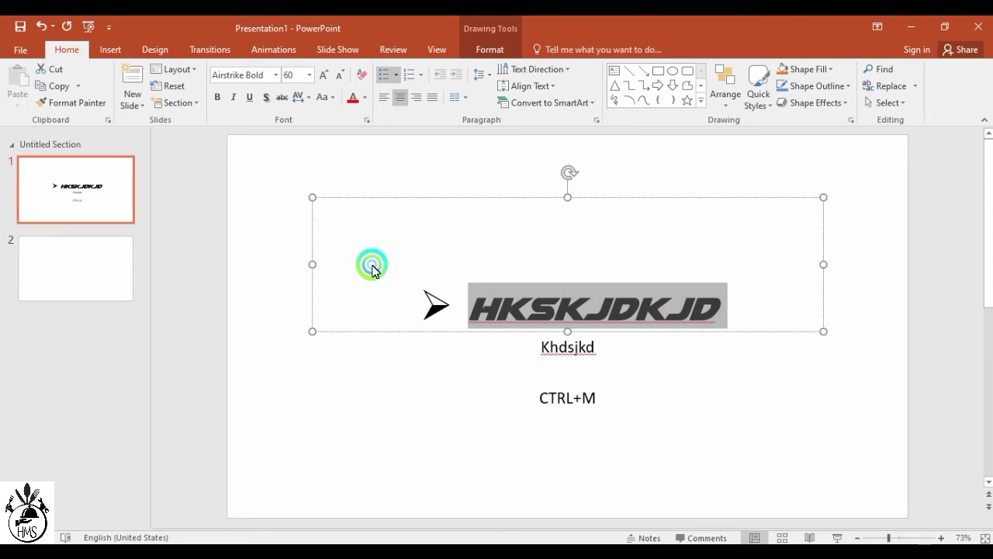
{"action": "left_click", "coordinate": [545, 92]}
{"action": "left_click", "coordinate": [557, 160]}
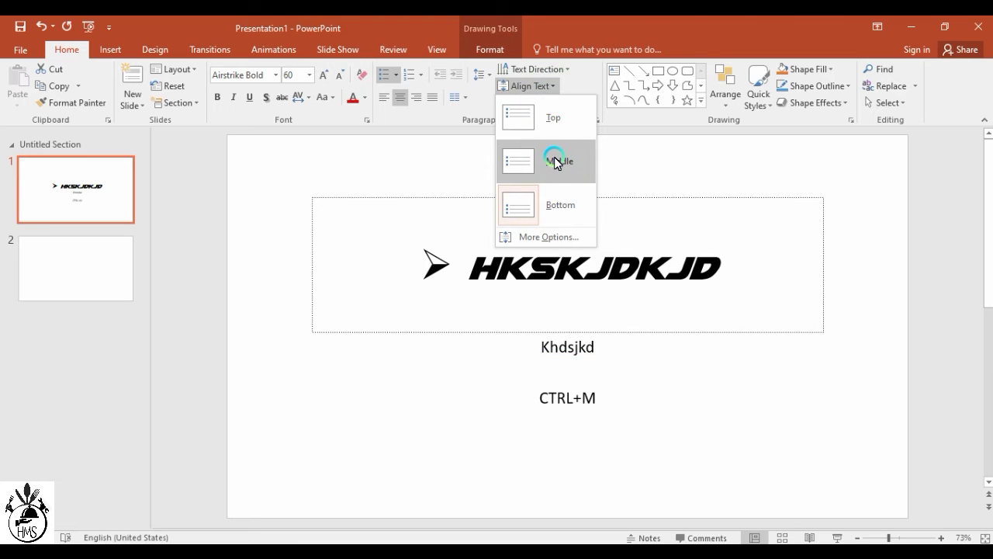
{"action": "left_click", "coordinate": [386, 240]}
- Preview Convert to SmartArt, then keep the title as plain bulleted text
{"action": "left_click", "coordinate": [590, 103]}
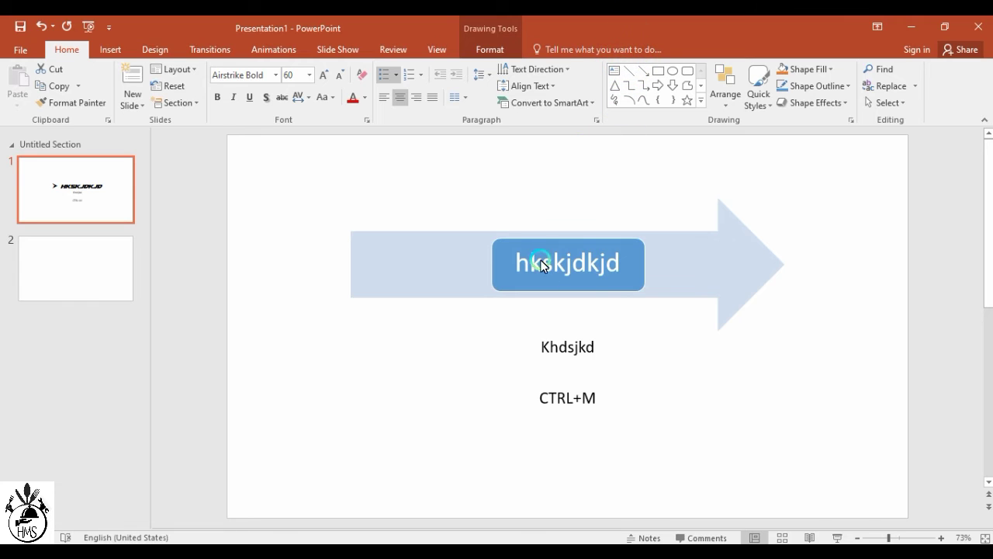
{"action": "left_click", "coordinate": [631, 341]}
{"action": "left_click", "coordinate": [661, 308]}
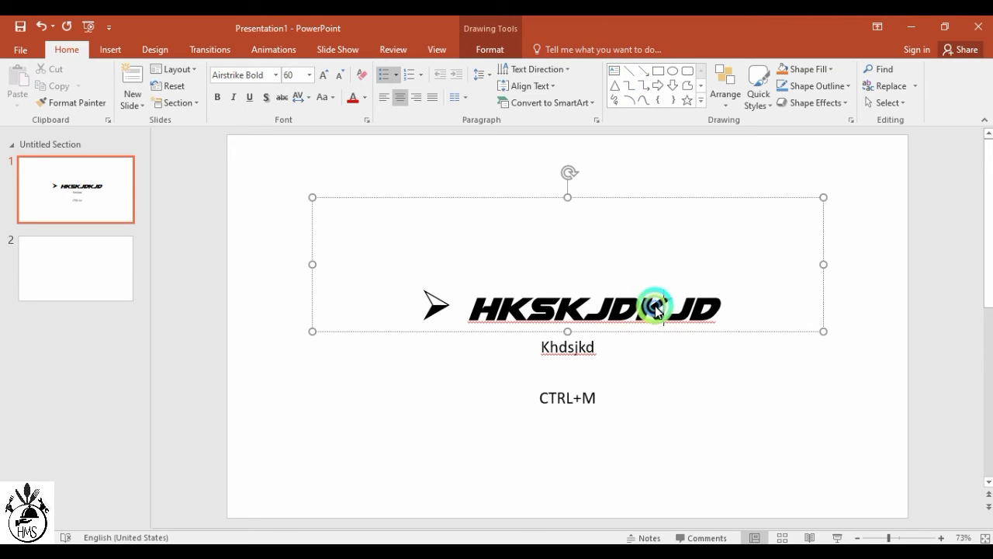
{"action": "left_click", "coordinate": [635, 98]}
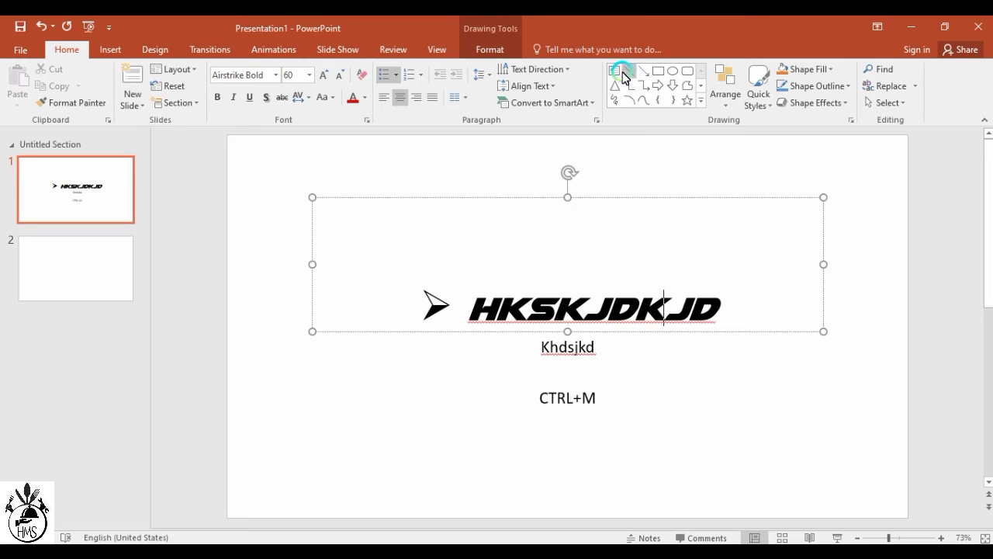
- Draw a straight horizontal line above the title
{"action": "left_click", "coordinate": [367, 224]}
{"action": "left_click", "coordinate": [439, 223]}
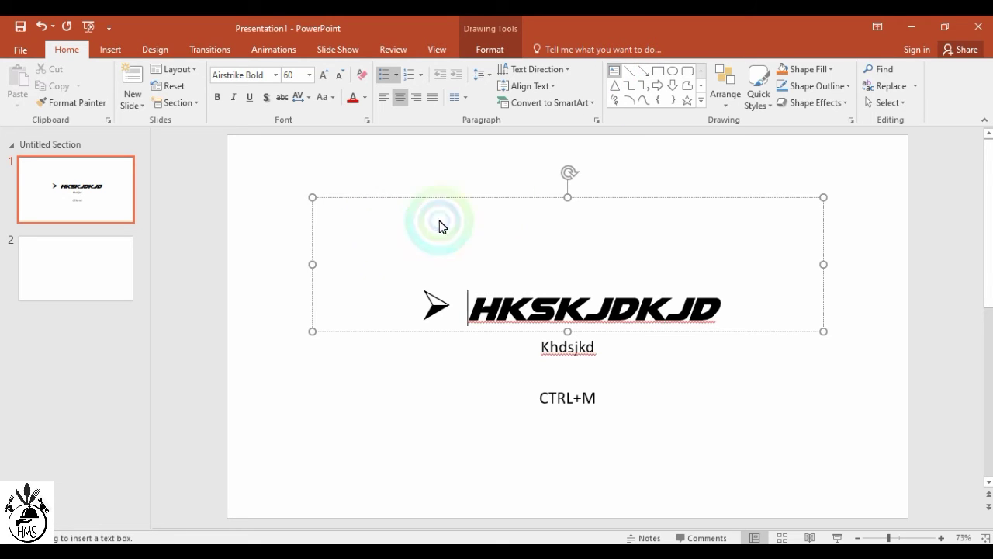
{"action": "left_click", "coordinate": [629, 72]}
{"action": "mouse_move", "coordinate": [356, 244]}
{"action": "left_mouse_down"}
{"action": "mouse_move", "coordinate": [669, 280]}
{"action": "mouse_move", "coordinate": [677, 242]}
{"action": "left_mouse_up"}
- Draw a diagonal arrow down toward CTRL+M and a short arrow at the slide's right
{"action": "left_click", "coordinate": [643, 73]}
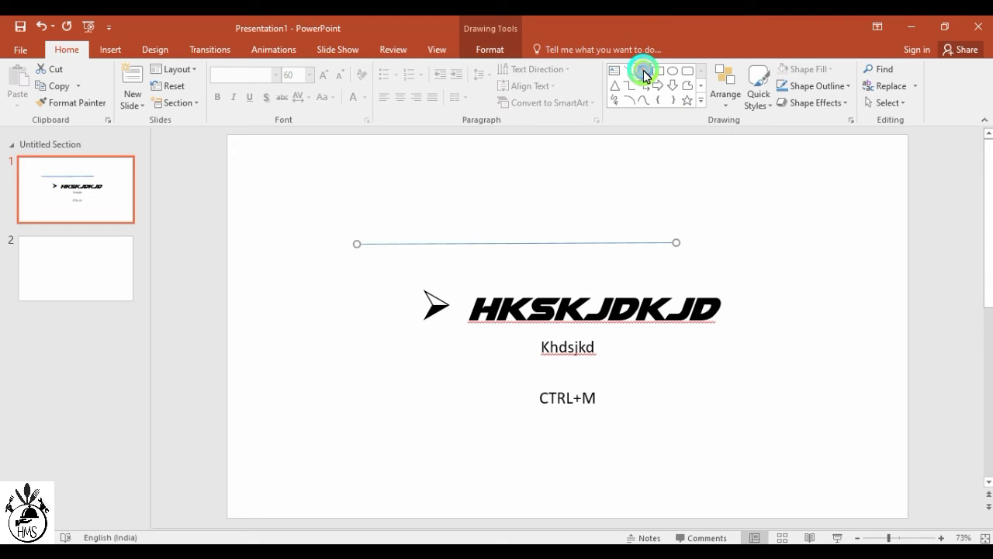
{"action": "left_click_drag", "start_coordinate": [358, 305], "coordinate": [505, 425]}
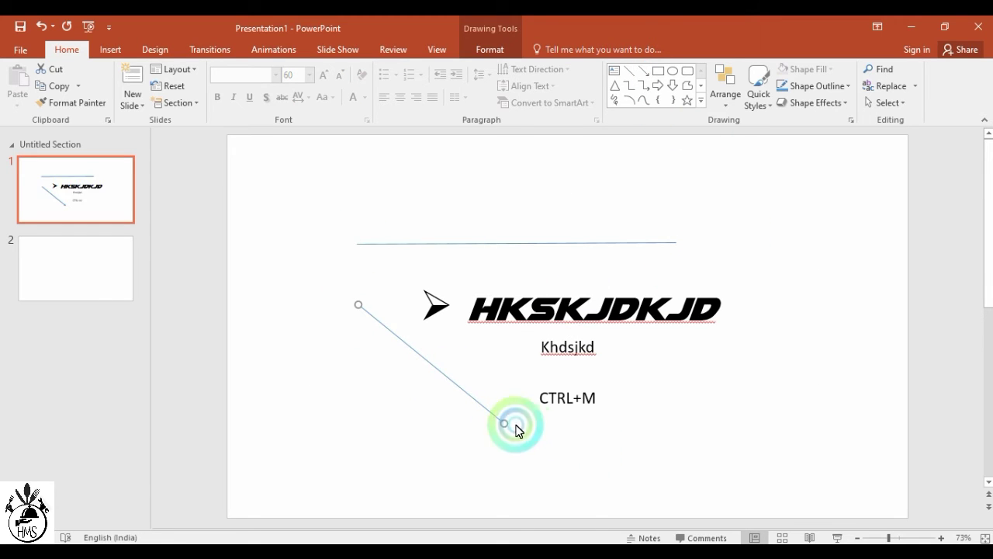
{"action": "left_click", "coordinate": [643, 73]}
{"action": "left_click", "coordinate": [786, 200]}
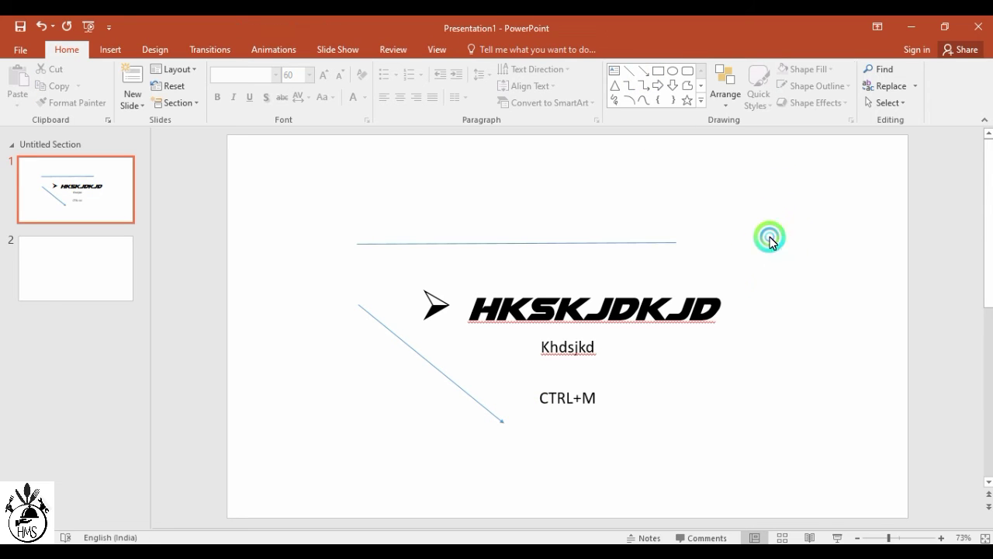
{"action": "left_click_drag", "start_coordinate": [760, 216], "coordinate": [807, 419]}
{"action": "left_click", "coordinate": [774, 301]}
{"action": "left_click", "coordinate": [505, 363]}
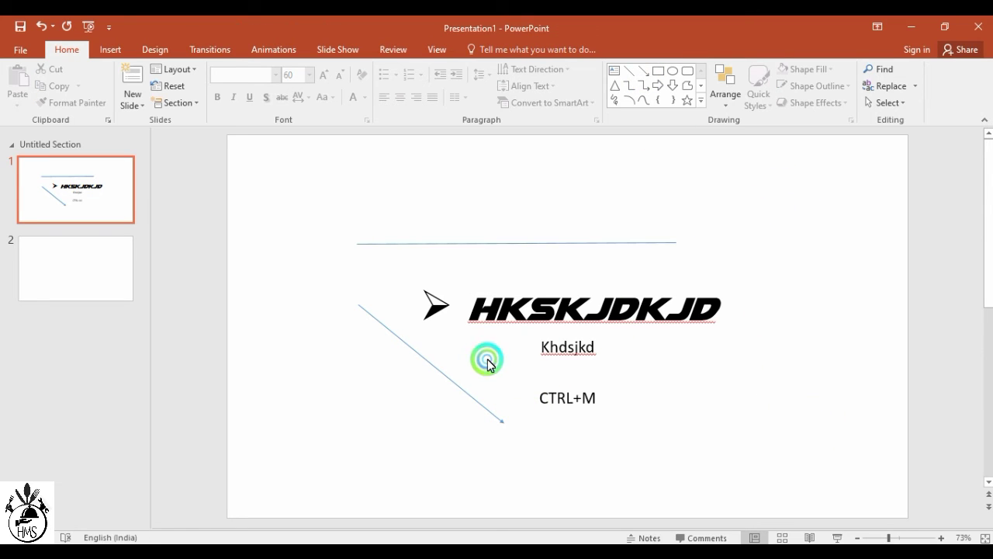
{"action": "left_click", "coordinate": [601, 319]}
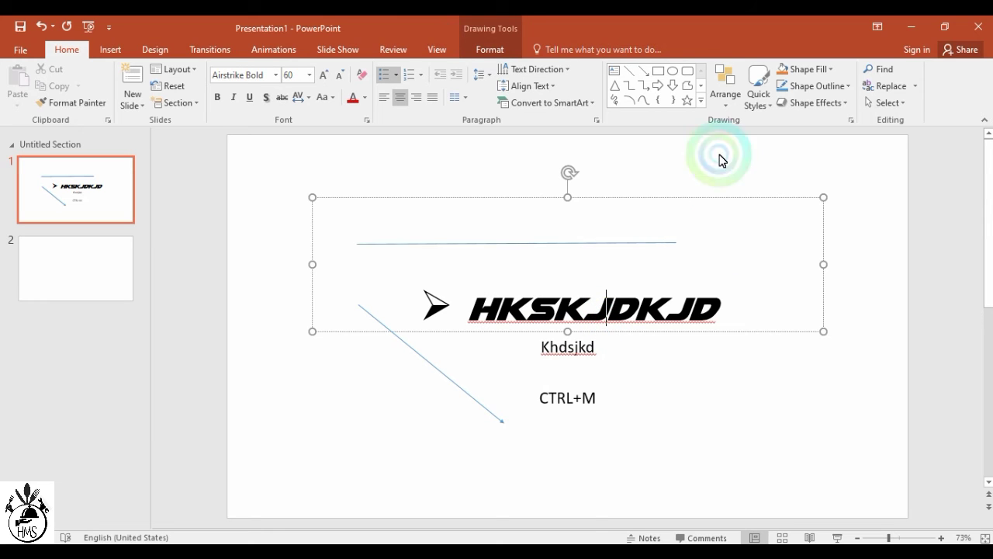
{"action": "left_click", "coordinate": [643, 73]}
{"action": "left_click_drag", "start_coordinate": [702, 255], "coordinate": [799, 267]}
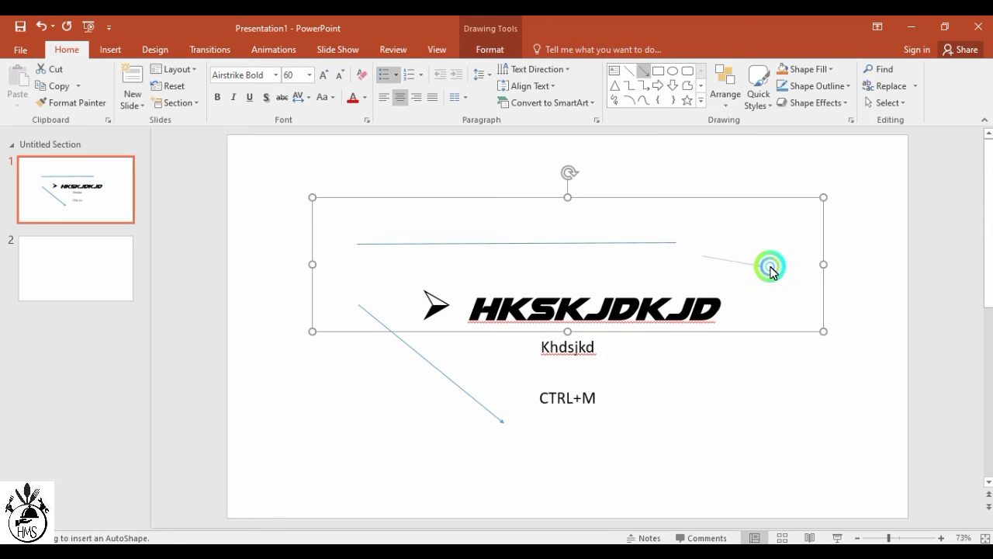
- Draw a rectangle over the right end of the title
{"action": "left_click", "coordinate": [657, 71]}
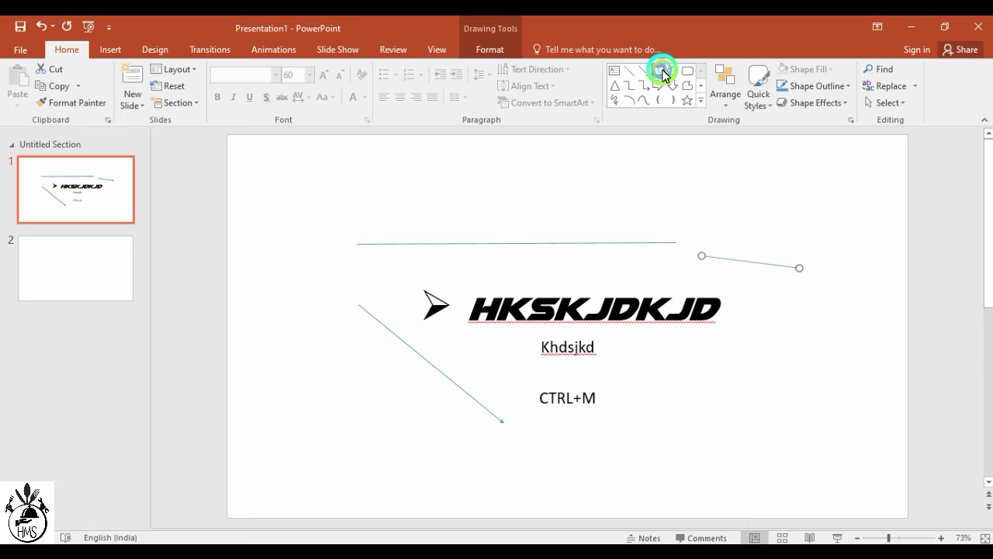
{"action": "left_click", "coordinate": [614, 183]}
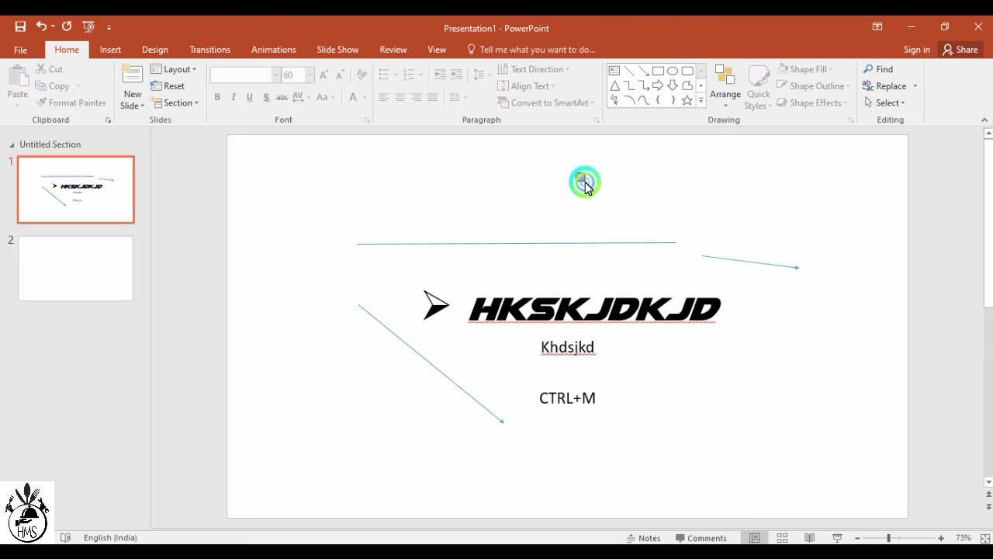
{"action": "left_click_drag", "start_coordinate": [588, 186], "coordinate": [715, 204]}
{"action": "left_click", "coordinate": [658, 71]}
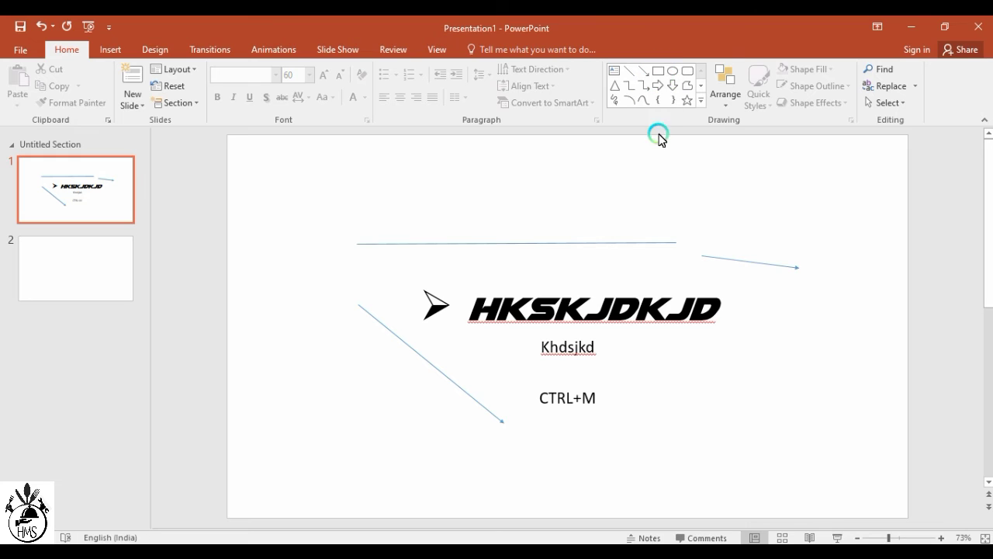
{"action": "left_click", "coordinate": [657, 71]}
{"action": "left_click_drag", "start_coordinate": [630, 267], "coordinate": [799, 348]}
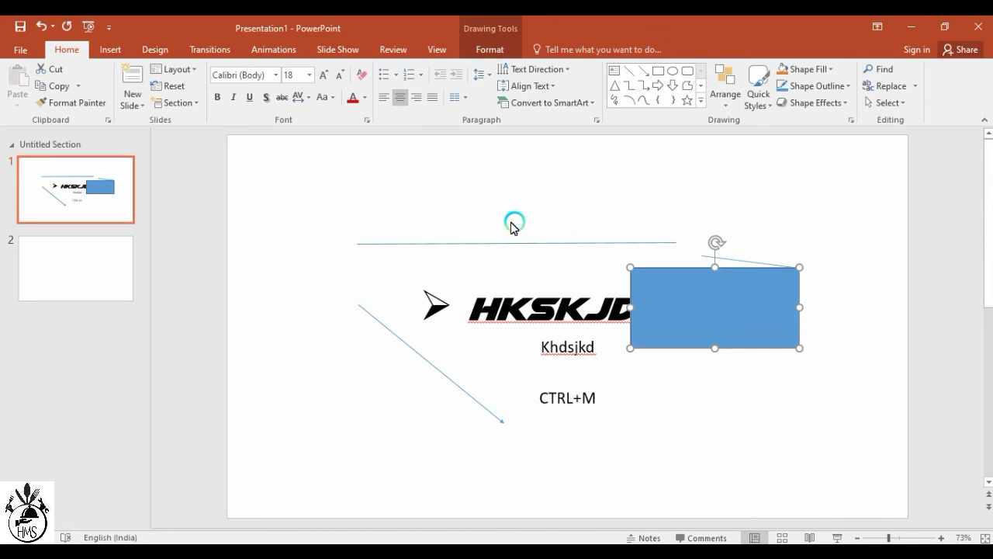
- Fill the rectangle green, remove its outline, and apply the last 3-D Preset shape effect
{"action": "left_click", "coordinate": [825, 69]}
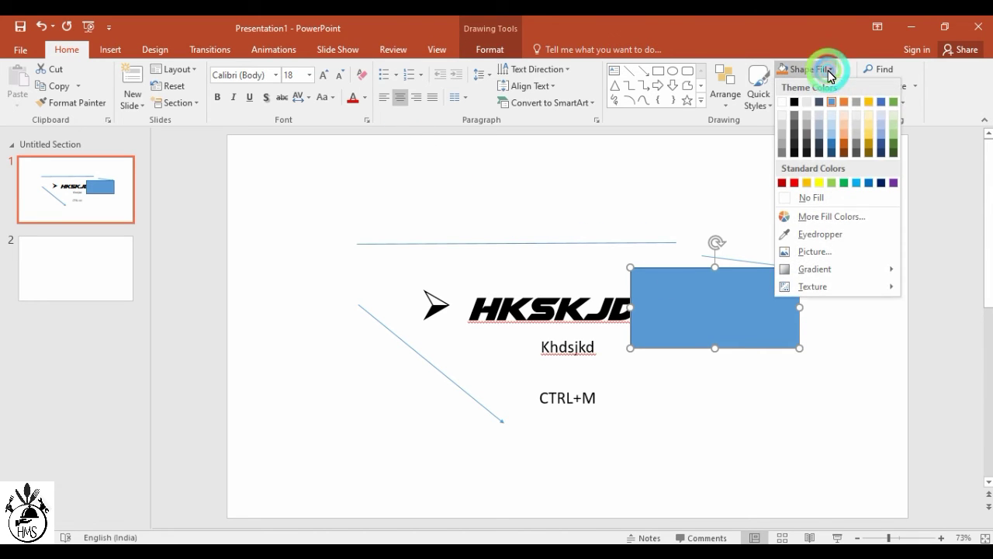
{"action": "left_click", "coordinate": [844, 184]}
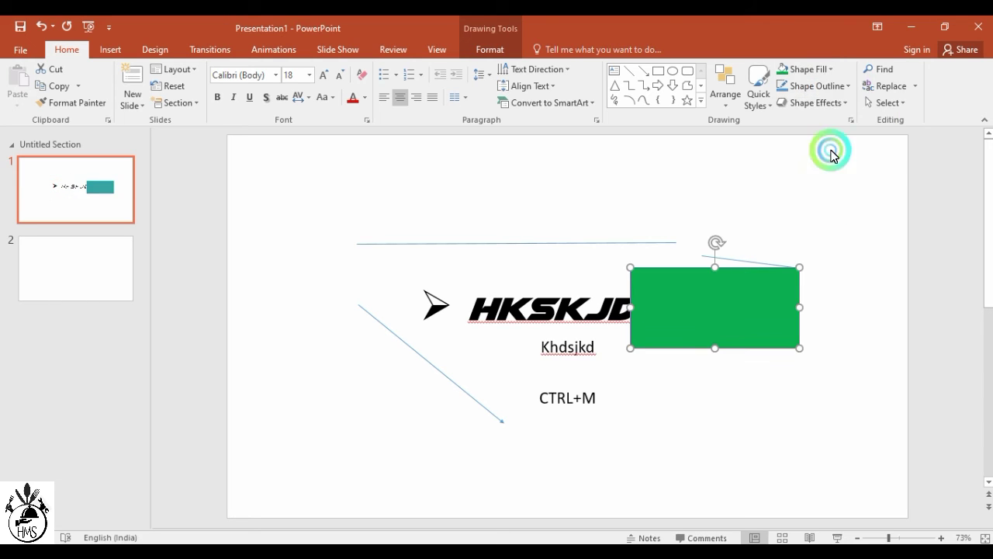
{"action": "left_click", "coordinate": [845, 91]}
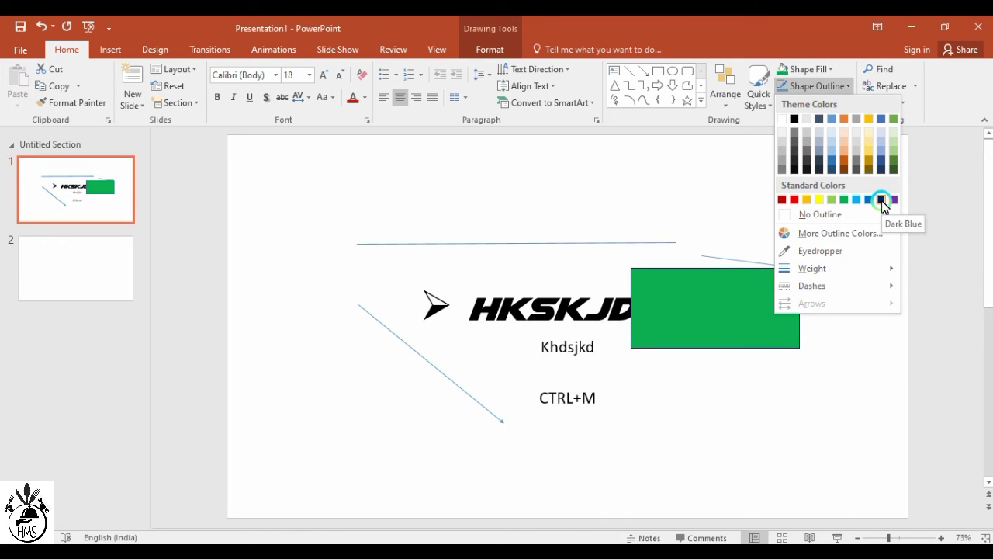
{"action": "left_click", "coordinate": [817, 213]}
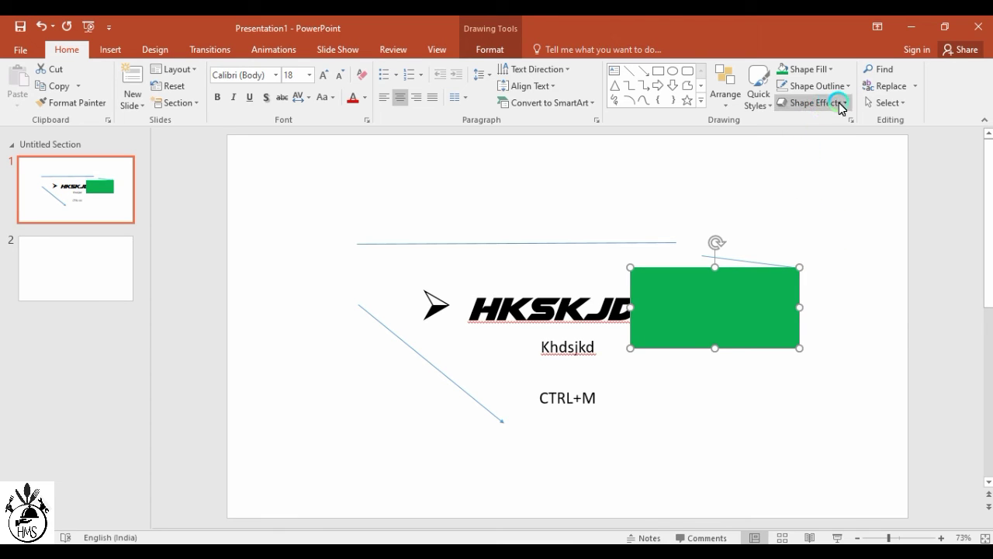
{"action": "left_click", "coordinate": [845, 111]}
{"action": "mouse_move", "coordinate": [812, 133]}
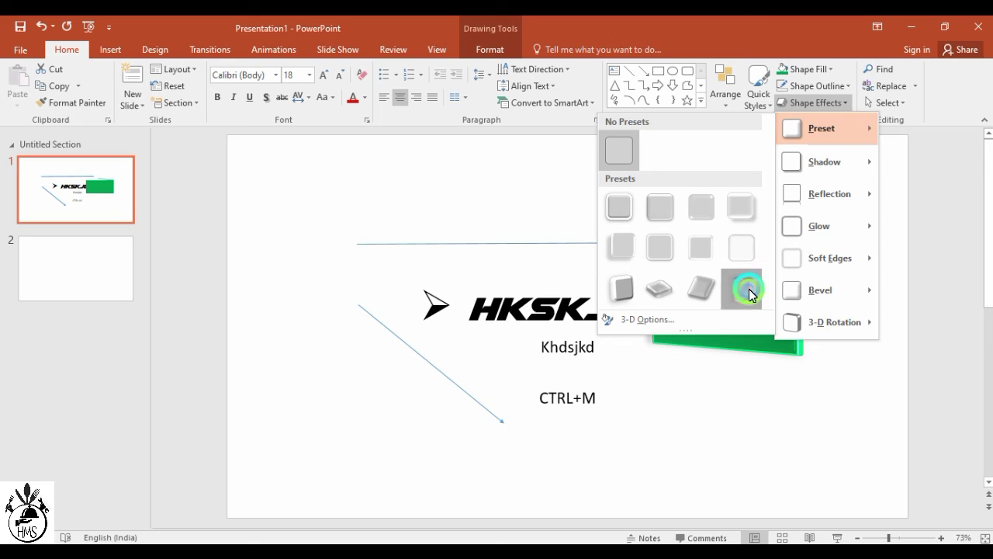
{"action": "left_click", "coordinate": [746, 289]}
{"action": "left_click", "coordinate": [716, 406]}
{"action": "left_click", "coordinate": [718, 318]}
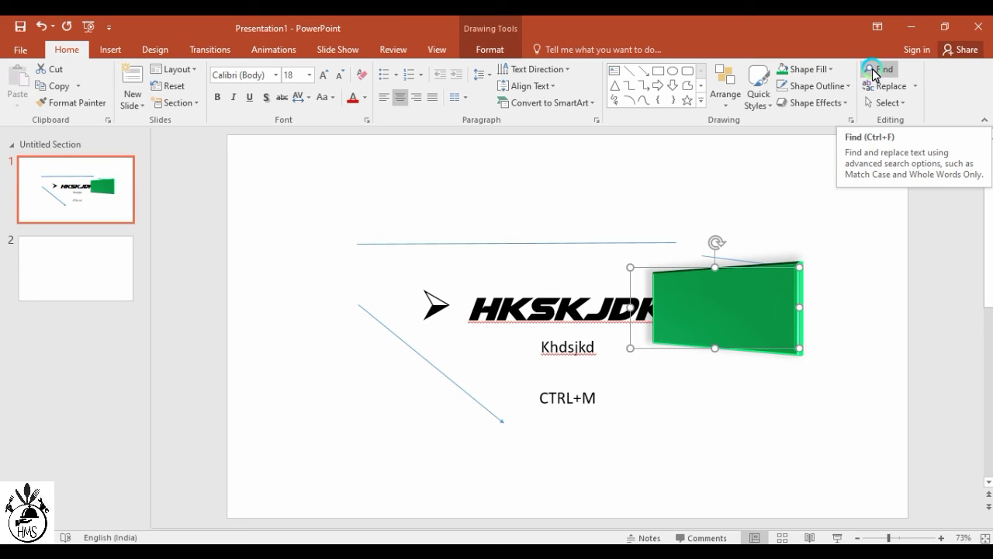
{"action": "left_click", "coordinate": [874, 73]}
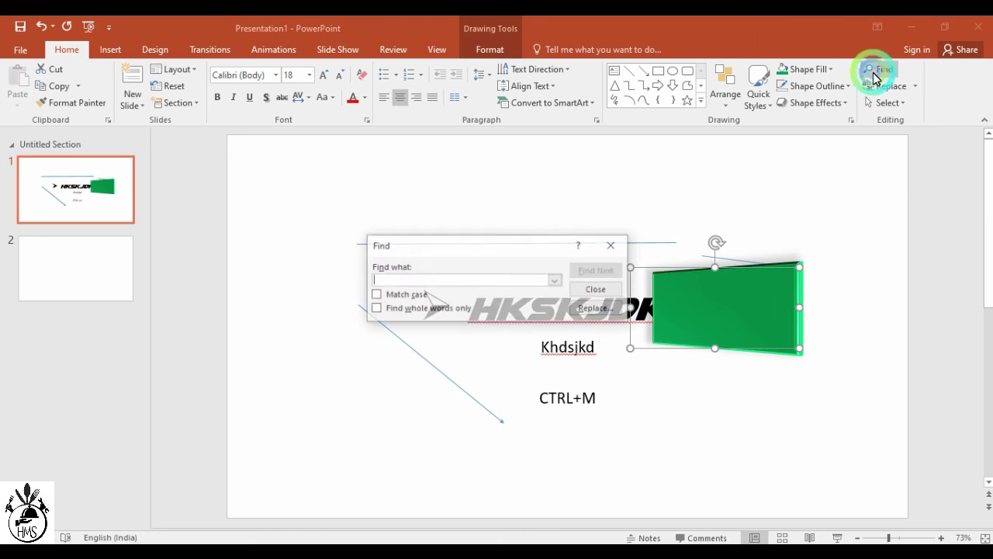
{"action": "left_click", "coordinate": [419, 279]}
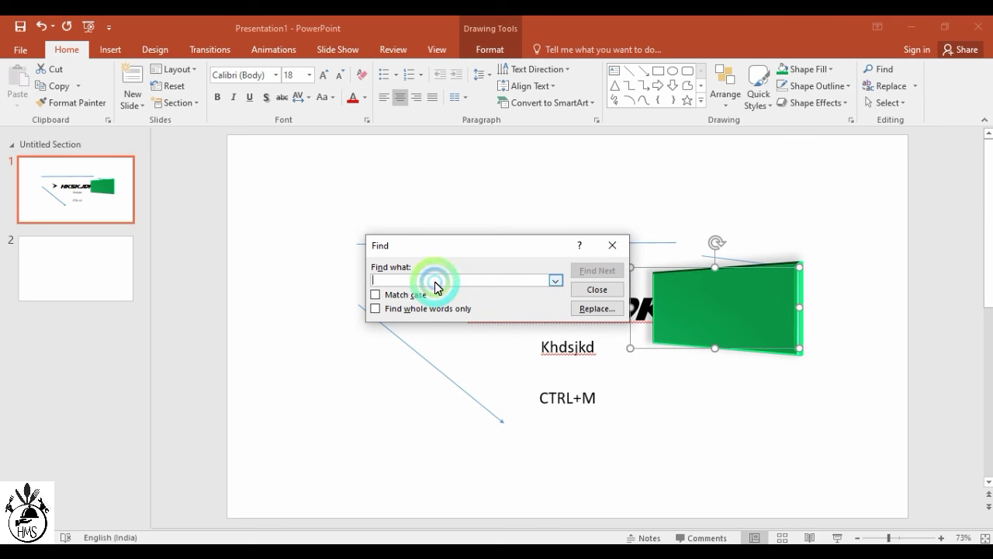
{"action": "type", "text": "DSFDF"}
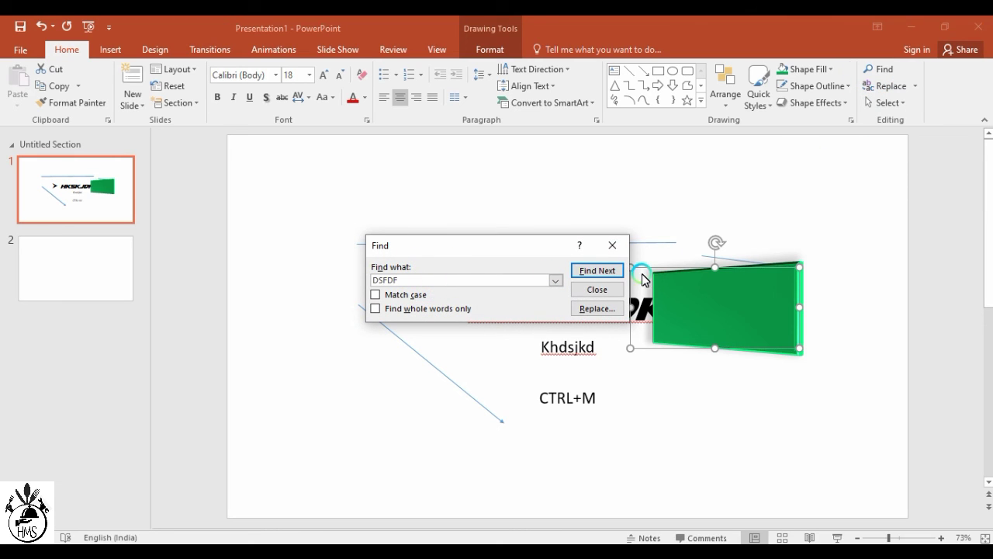
{"action": "left_click", "coordinate": [612, 245]}
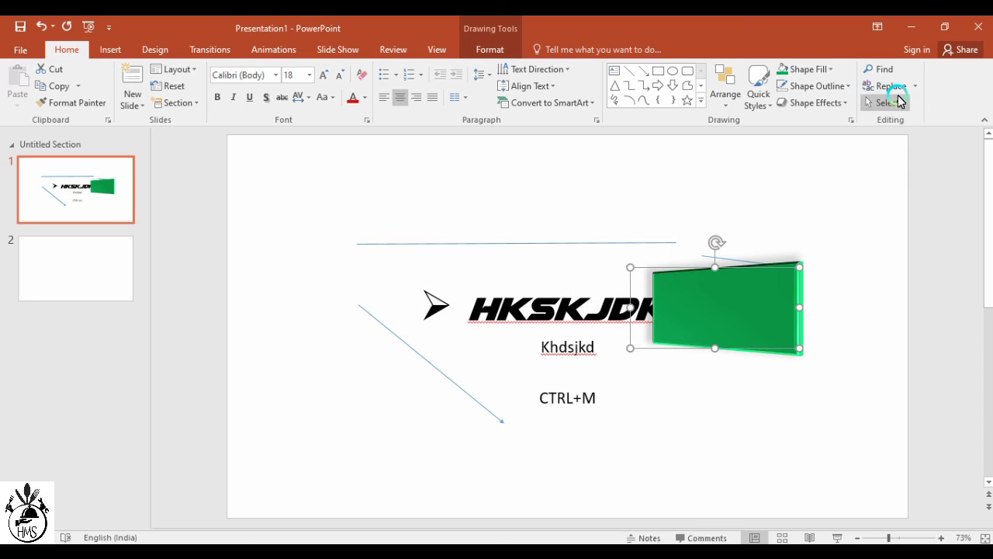
{"action": "left_click", "coordinate": [896, 89]}
{"action": "left_click", "coordinate": [479, 283]}
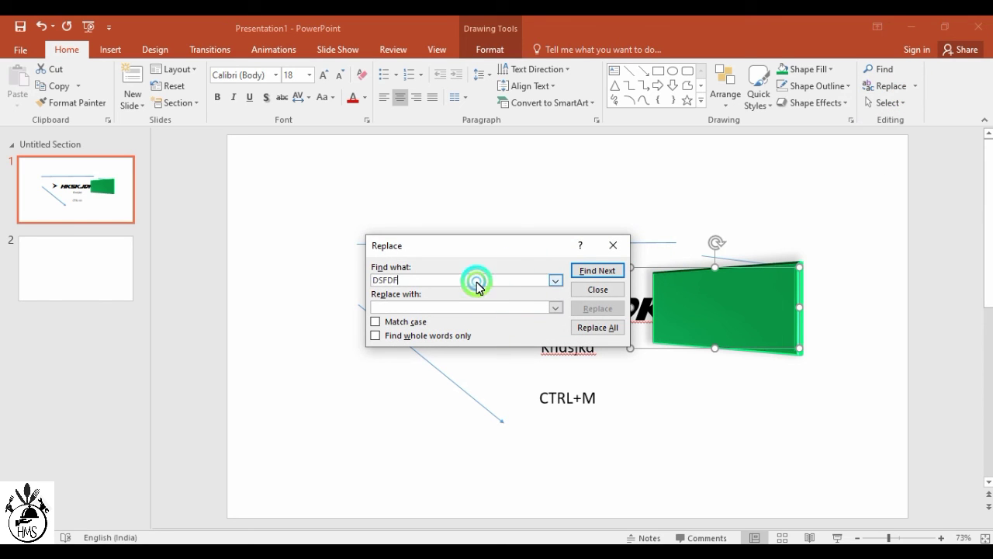
{"action": "left_click_drag", "start_coordinate": [477, 285], "coordinate": [321, 283]}
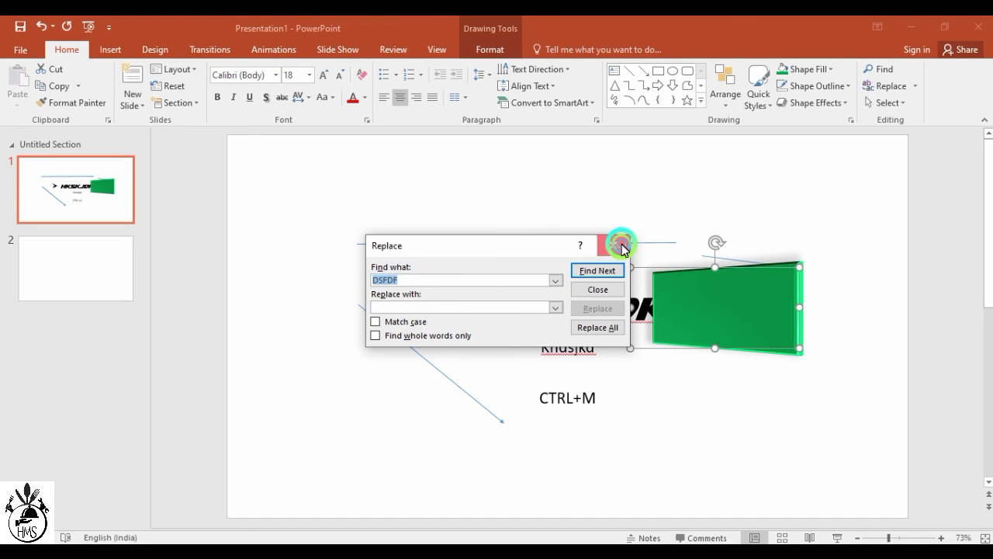
{"action": "left_click", "coordinate": [622, 247]}
{"action": "left_click", "coordinate": [901, 108]}
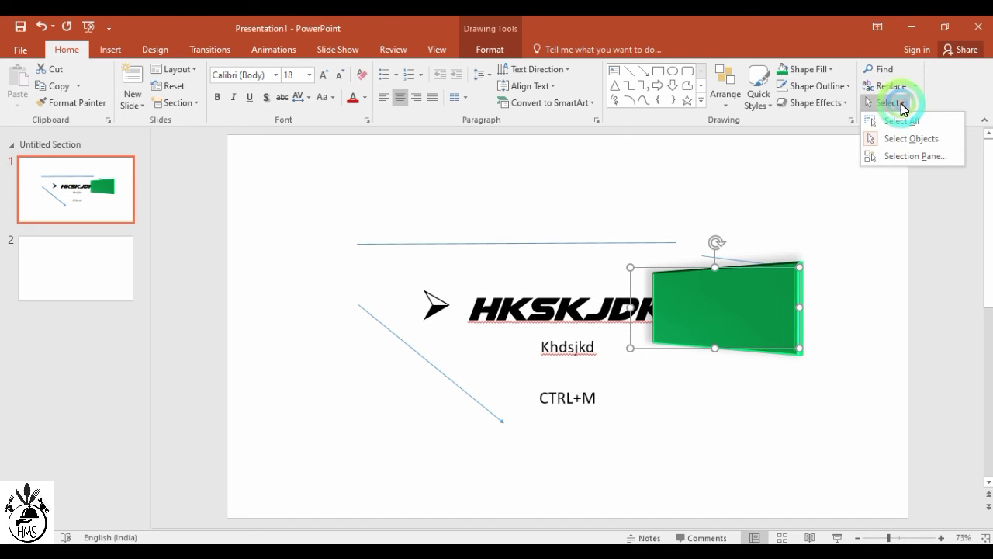
{"action": "left_click", "coordinate": [786, 247]}
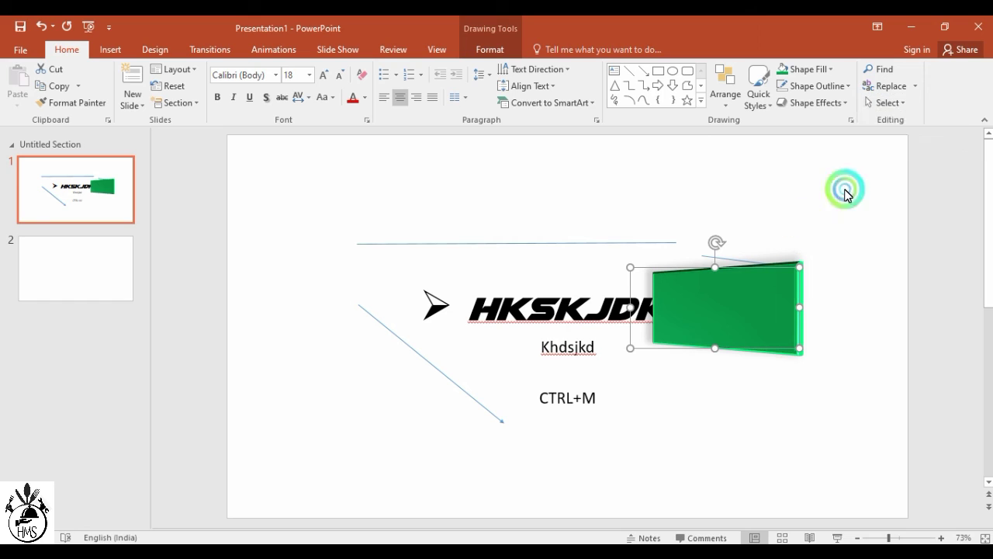